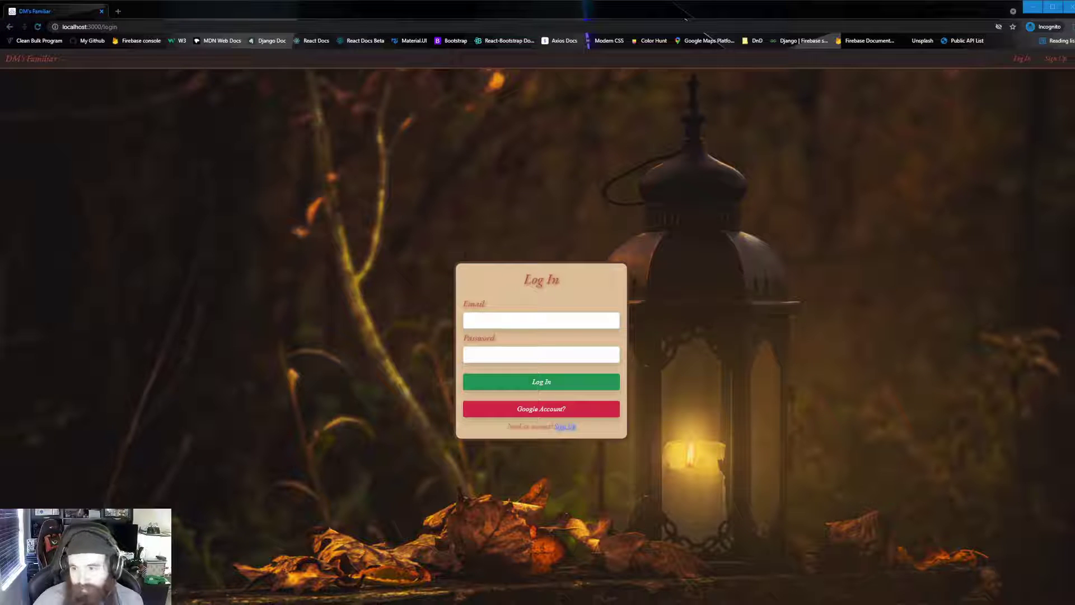
Submit the Sign Up form with an e-mail and a matching four-character password.
{"action": "left_click", "coordinate": [565, 426]}
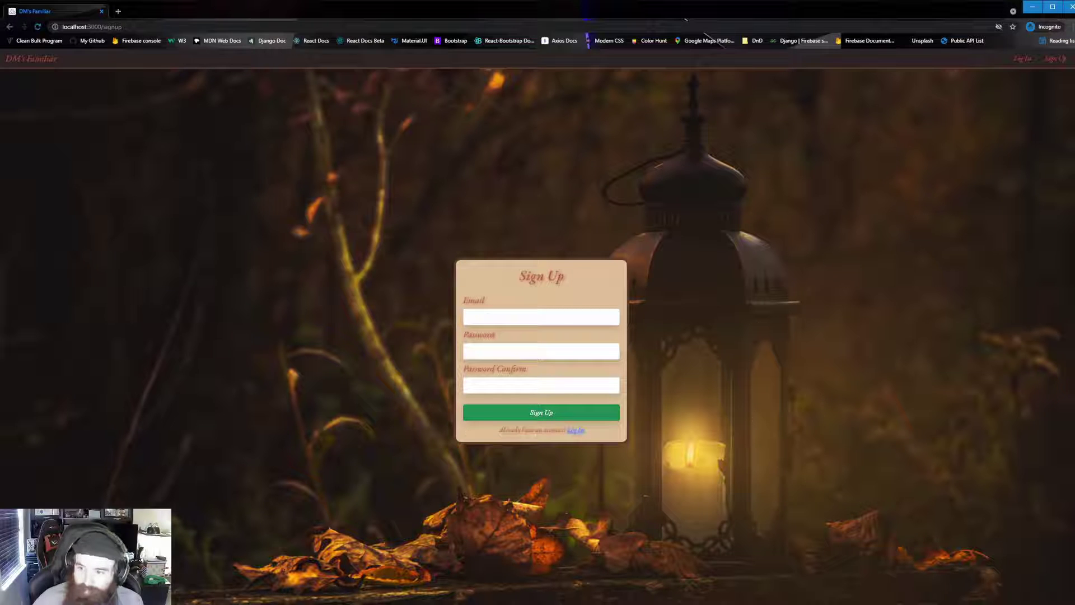
{"action": "type", "text": "someth"}
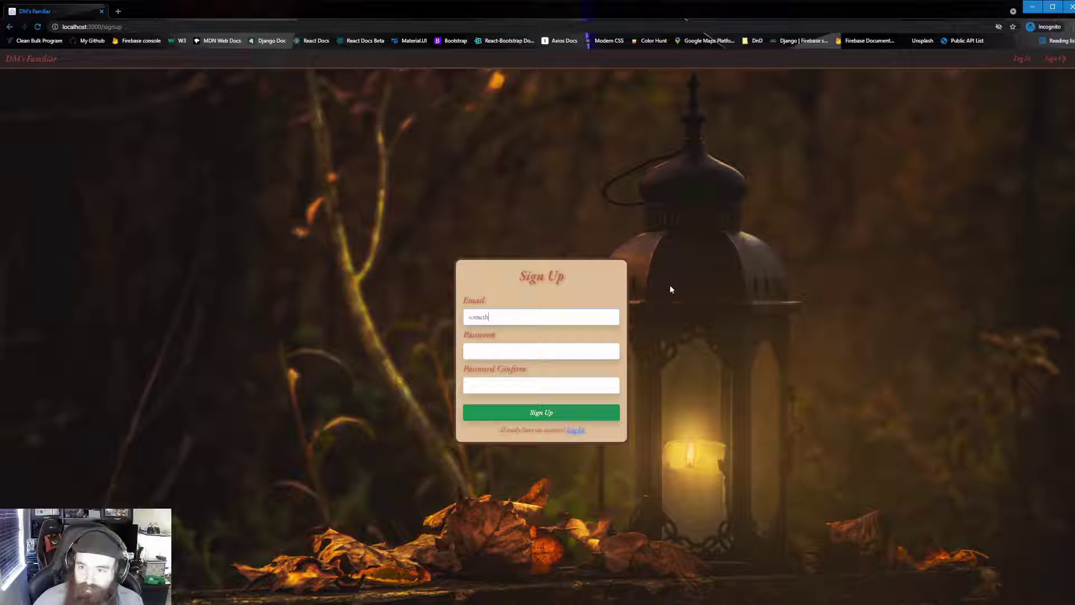
{"action": "type", "text": "ing@something.com"}
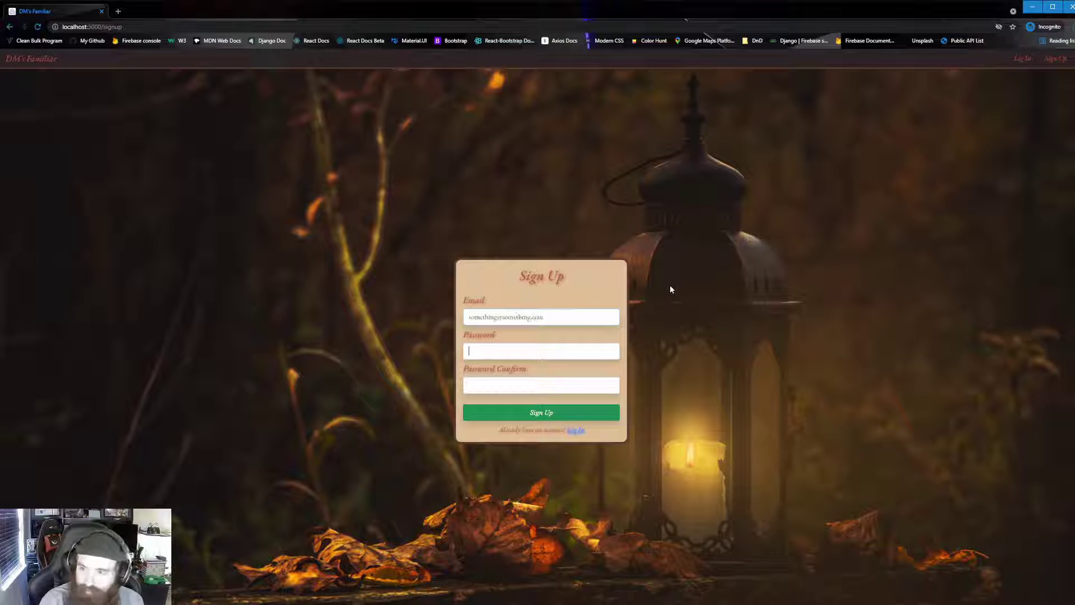
{"action": "key", "text": "Tab"}
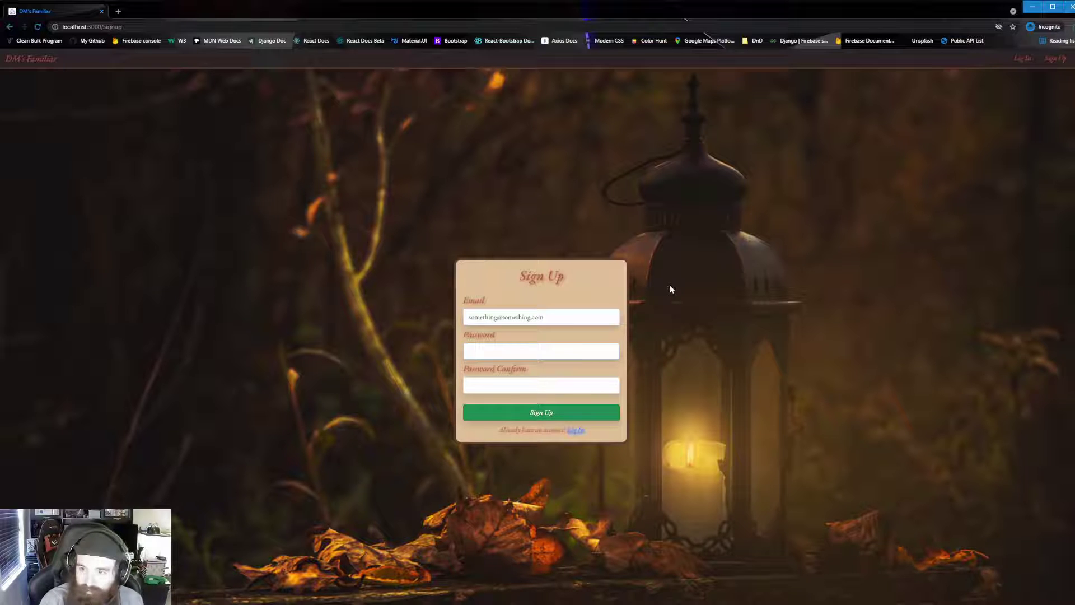
{"action": "type", "text": "test"}
{"action": "key", "text": "Tab"}
{"action": "type", "text": "test"}
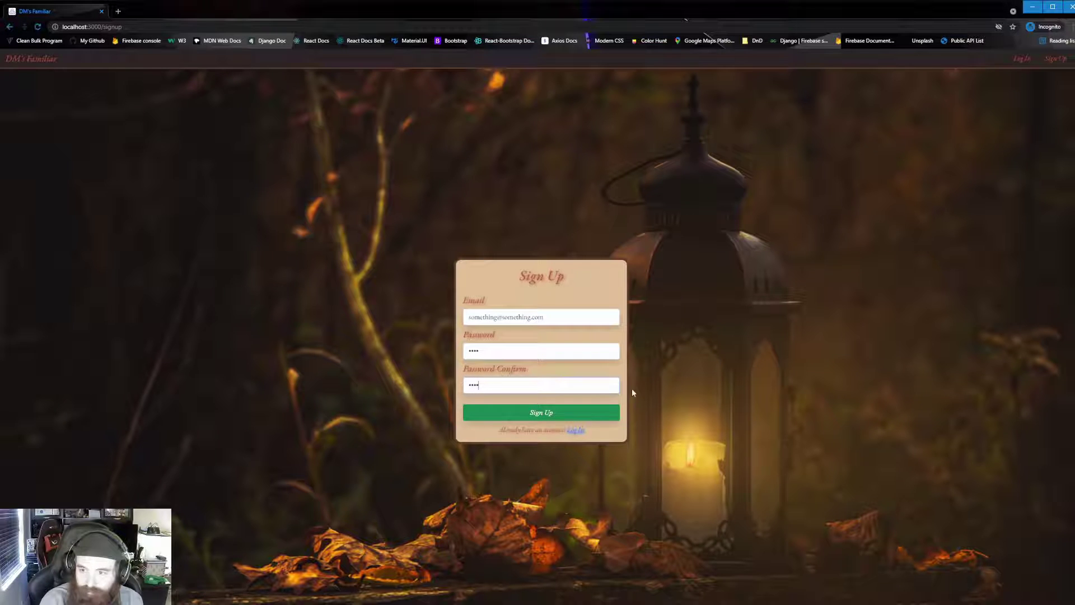
{"action": "left_click", "coordinate": [602, 417]}
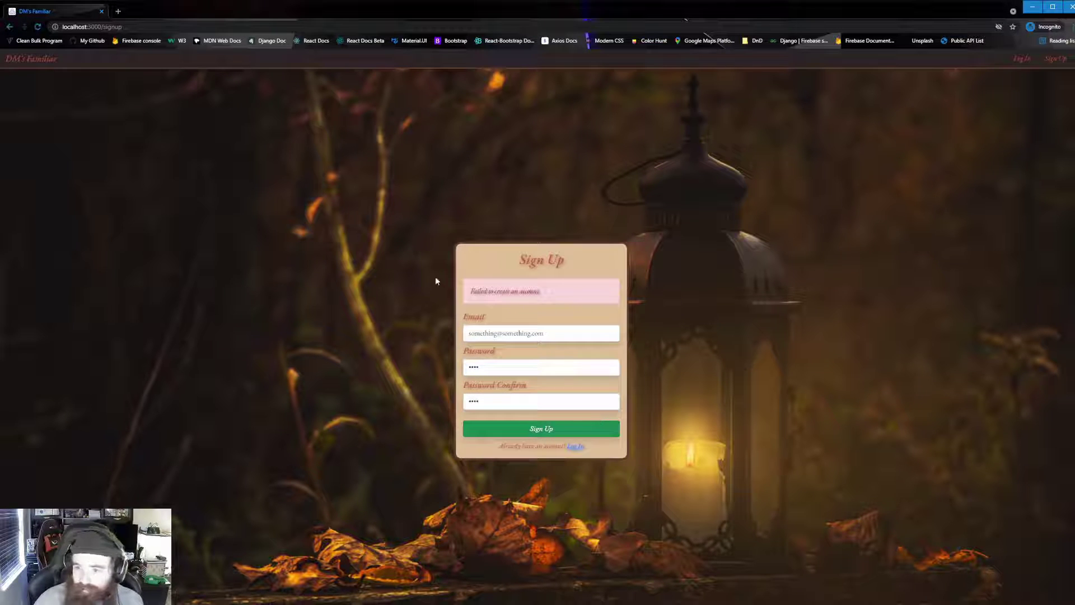
Replace both passwords with a matching eight-character password and resubmit the sign-up.
{"action": "double_click", "coordinate": [500, 368]}
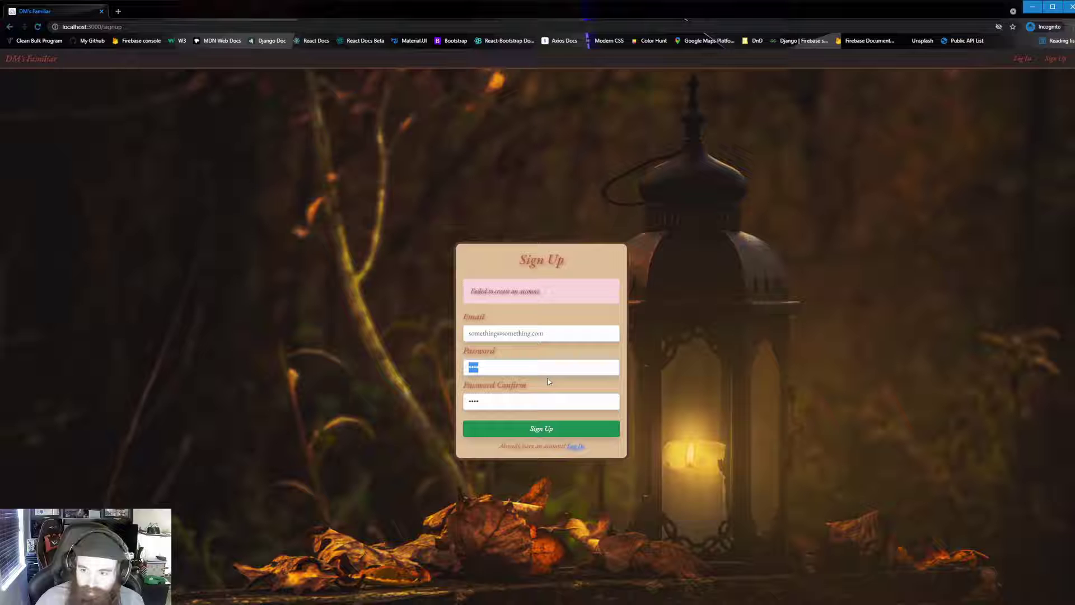
{"action": "type", "text": "password"}
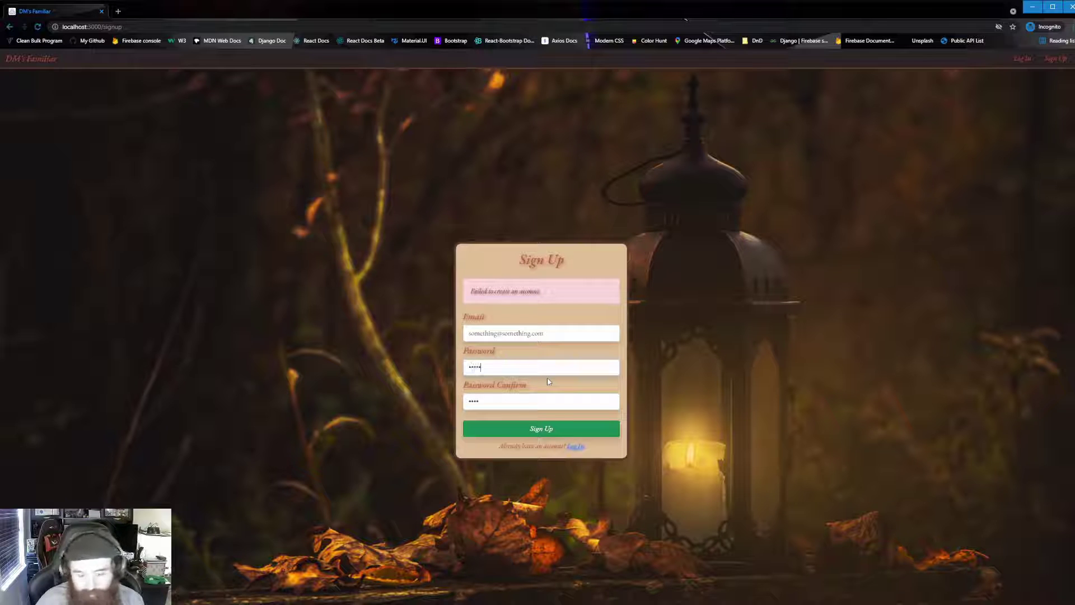
{"action": "double_click", "coordinate": [507, 399]}
{"action": "type", "text": "password"}
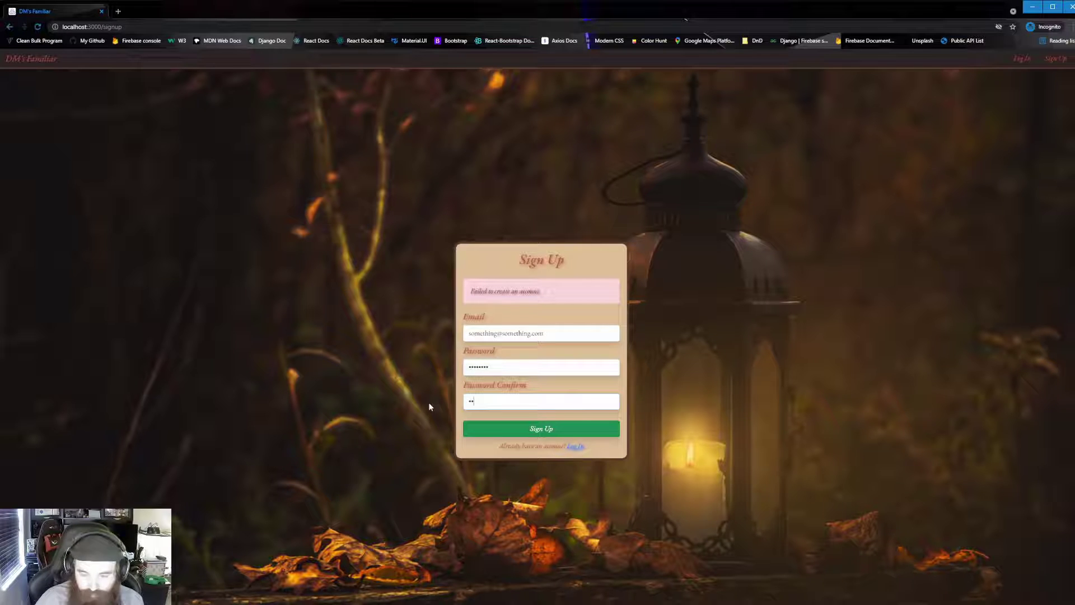
{"action": "left_click", "coordinate": [509, 425]}
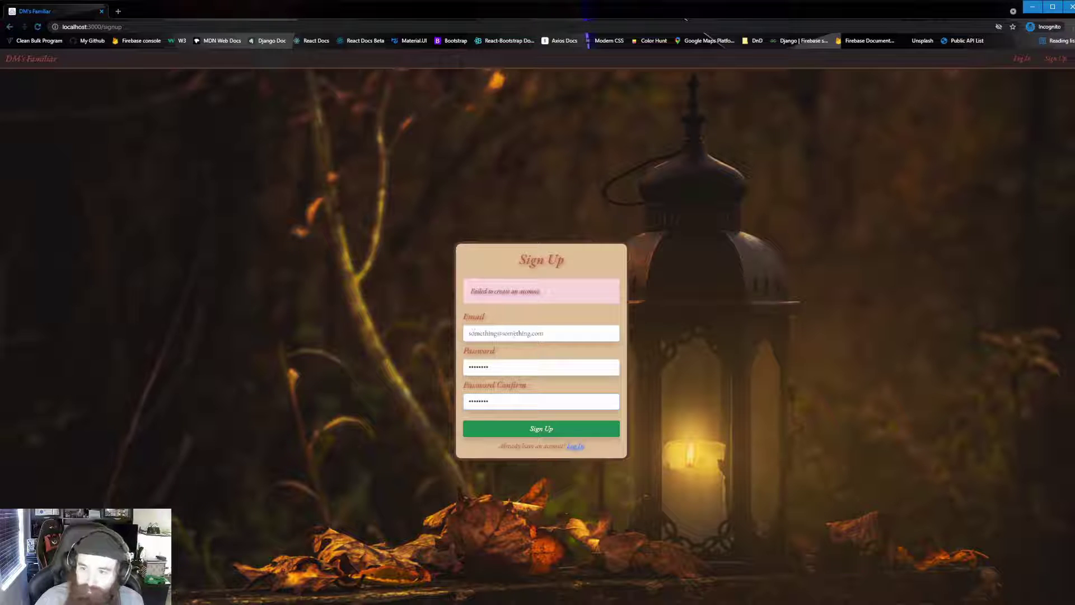
{"action": "left_click_drag", "start_coordinate": [507, 333], "coordinate": [461, 334]}
Fix the e-mail address rejected for missing its '@' by retyping the full address.
{"action": "left_click", "coordinate": [506, 333]}
{"action": "key", "text": "BackSpace"}
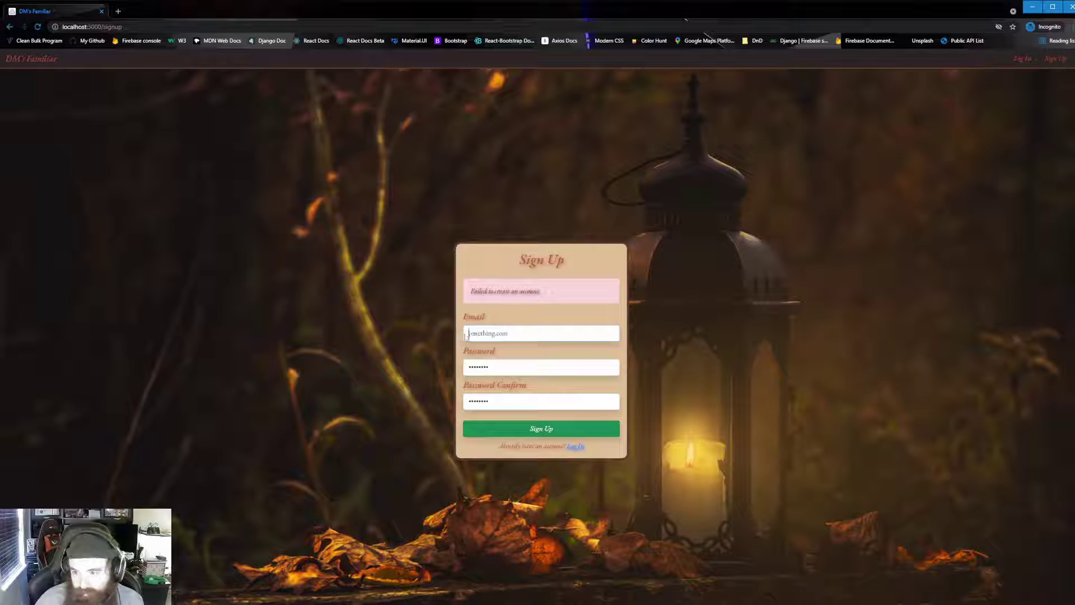
{"action": "type", "text": "s"}
{"action": "left_click", "coordinate": [559, 367]}
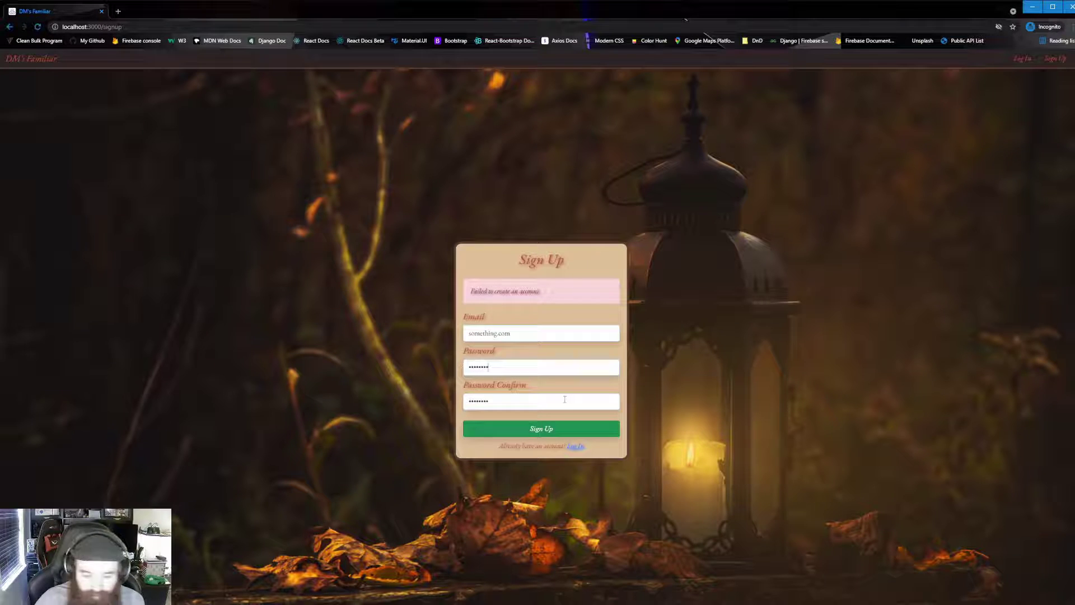
{"action": "left_click", "coordinate": [558, 423]}
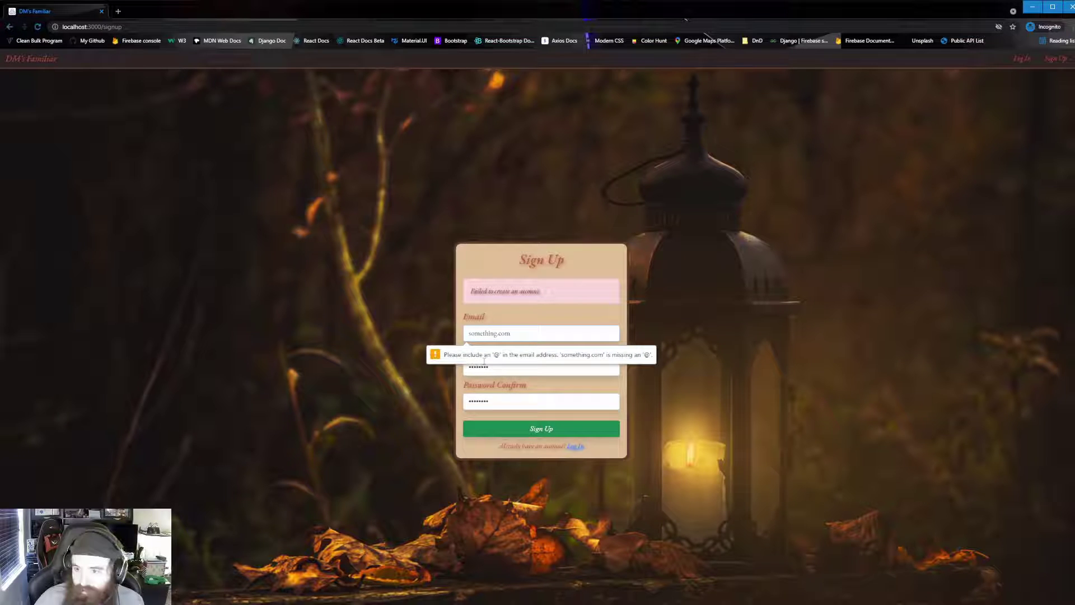
{"action": "left_click_drag", "start_coordinate": [532, 333], "coordinate": [462, 336]}
{"action": "type", "text": "somethi"}
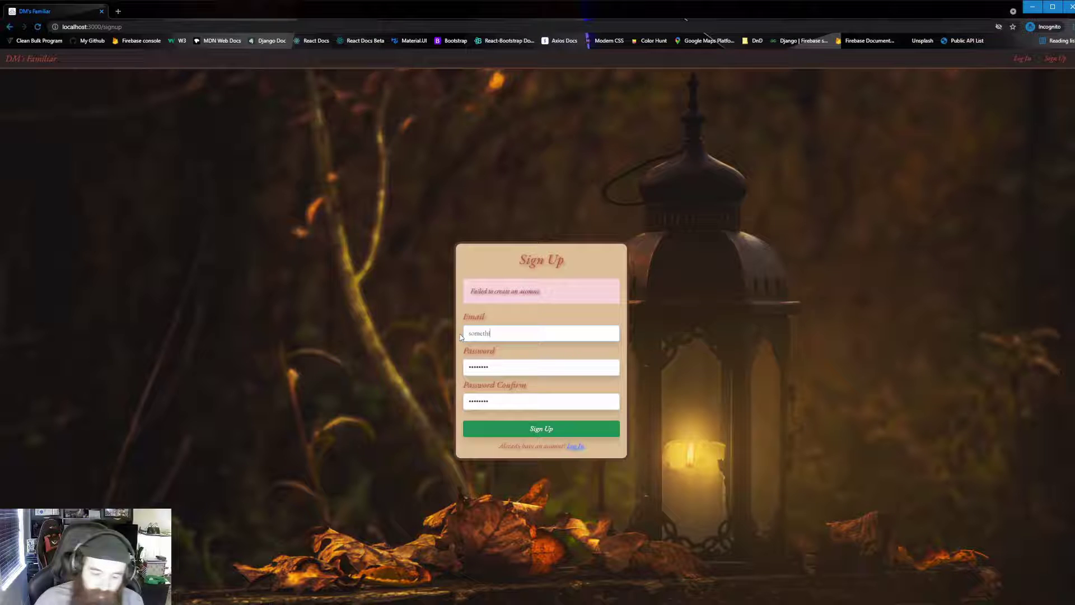
{"action": "type", "text": "ng@something"}
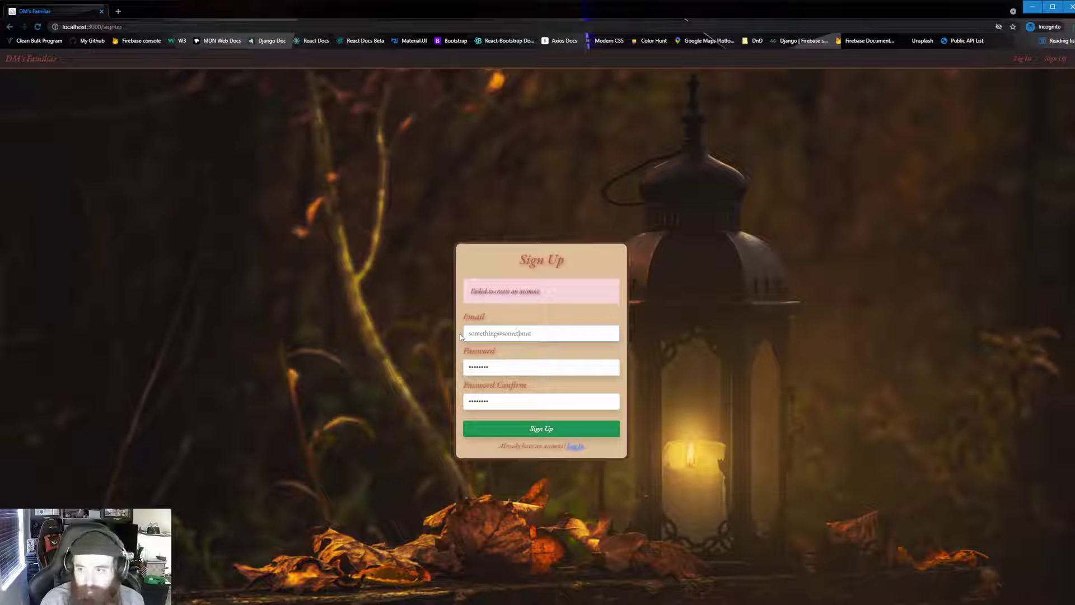
{"action": "type", "text": "g.com"}
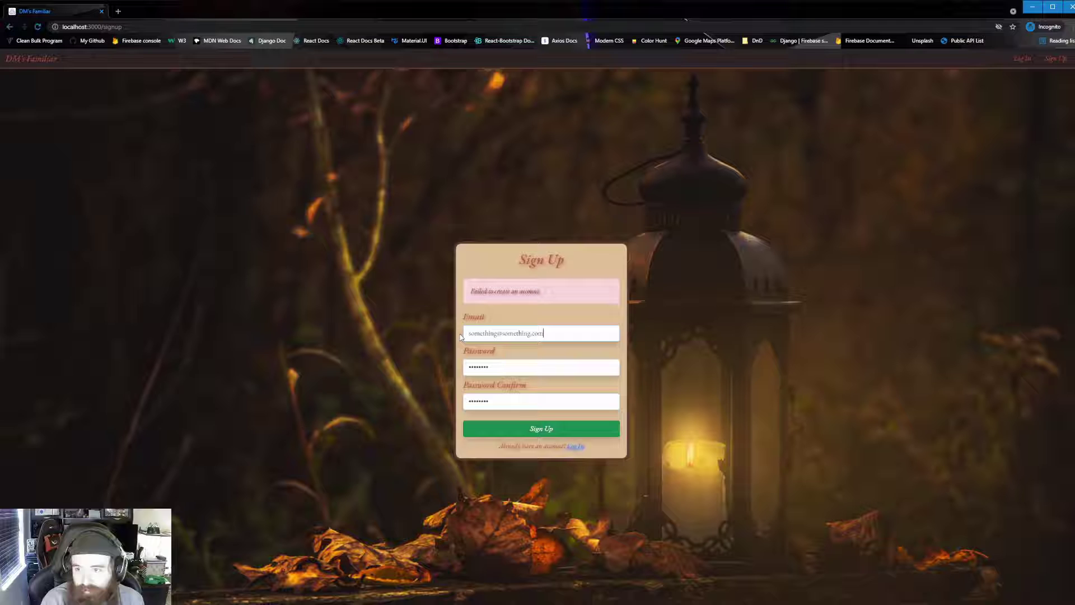
Create the account and go to the blank Create your Project form.
{"action": "left_click", "coordinate": [540, 429]}
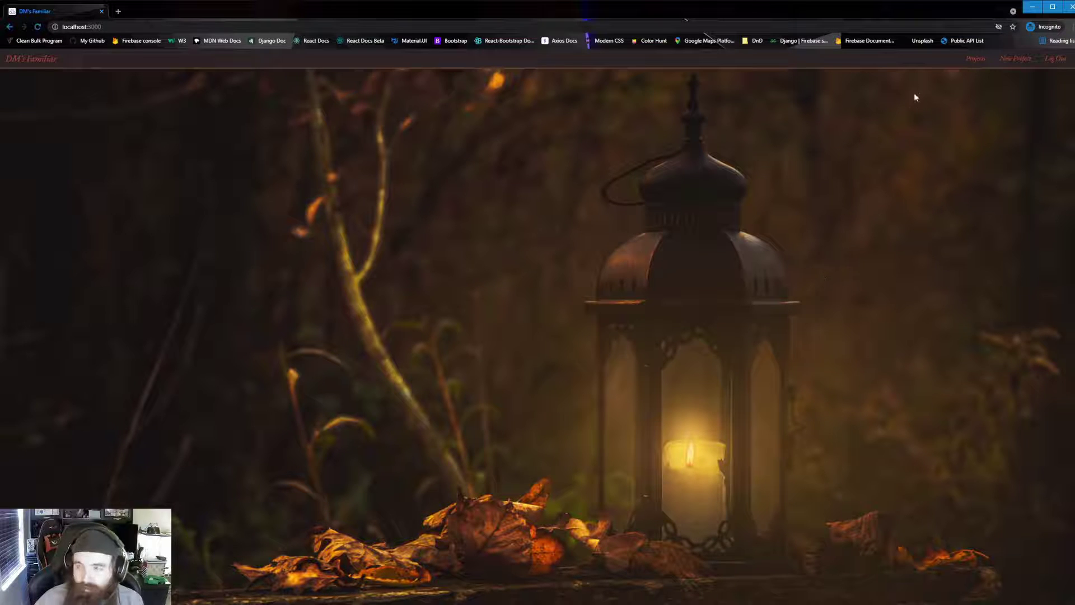
{"action": "left_click", "coordinate": [1008, 65]}
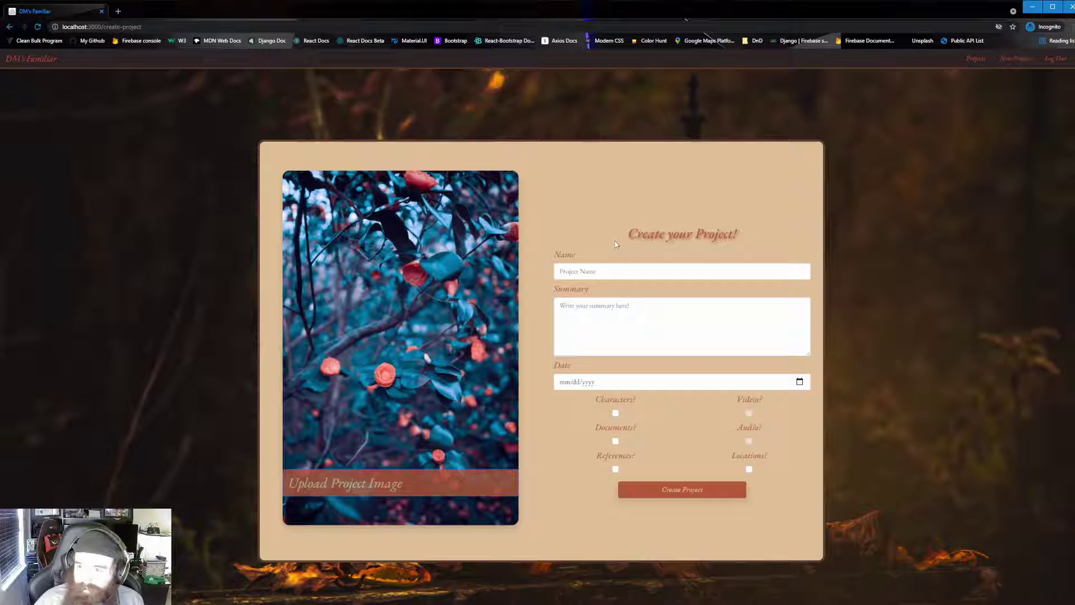
Enter project name Captain's Log, summary 'Summary of the captain's log.' and date 11/21/2021.
{"action": "left_click", "coordinate": [637, 271]}
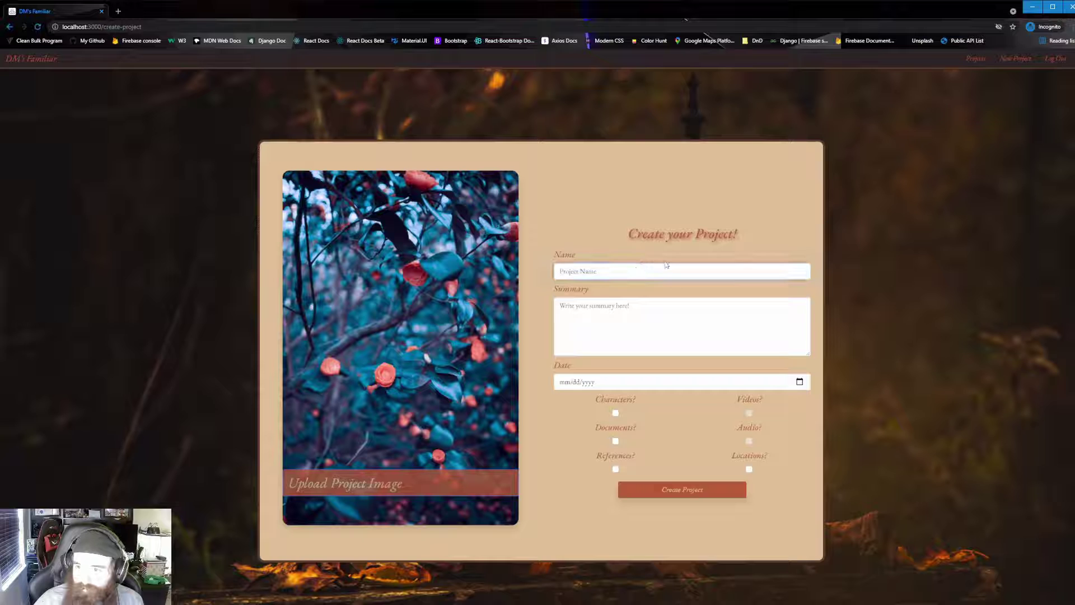
{"action": "type", "text": "Calphin's Log"}
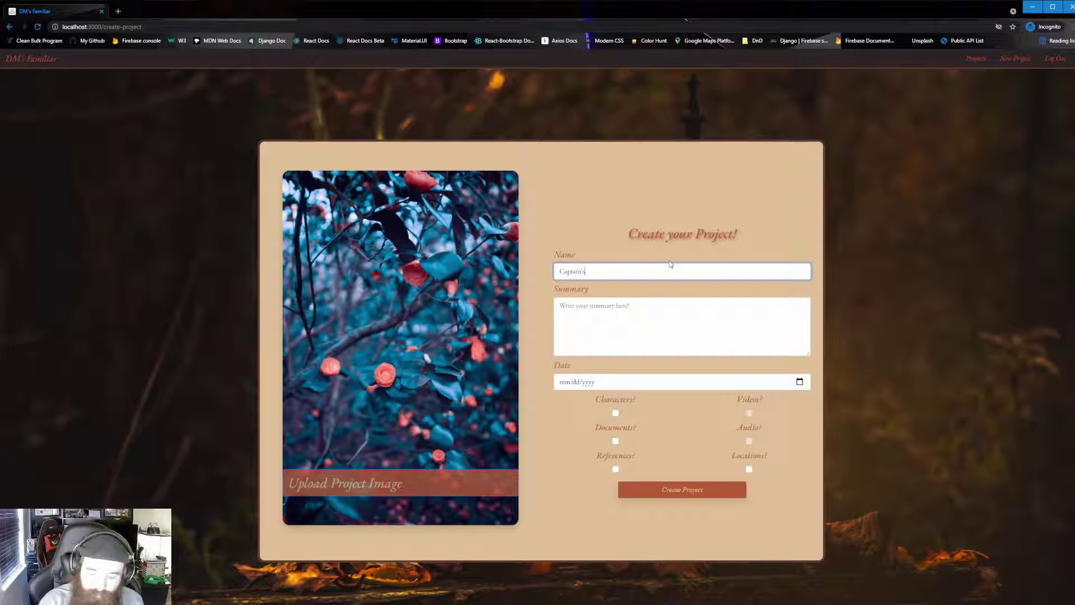
{"action": "left_click", "coordinate": [683, 302]}
{"action": "type", "text": "S"}
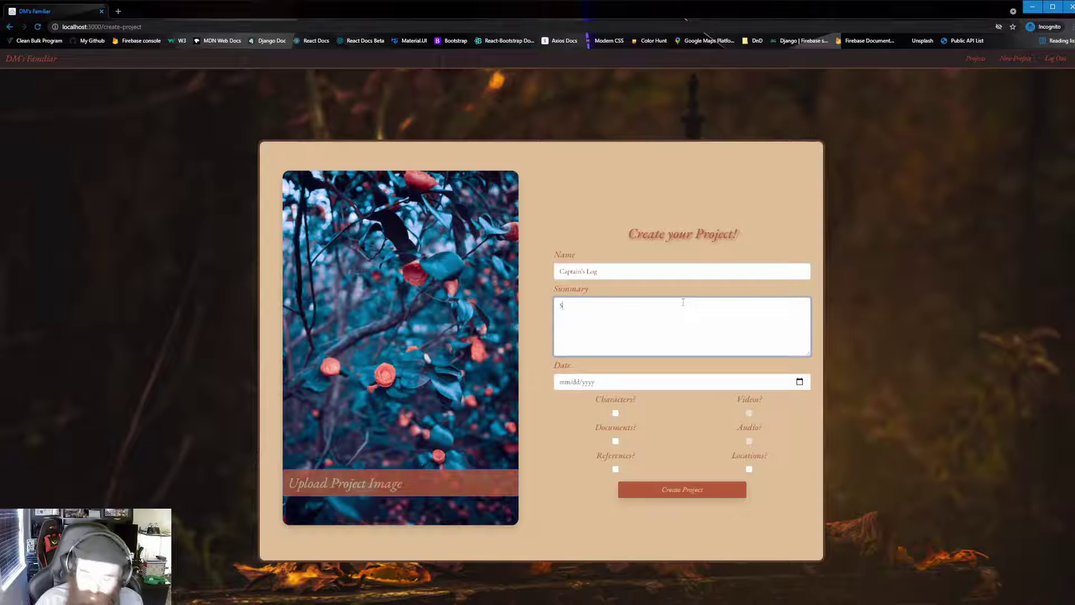
{"action": "type", "text": "ummary of the"}
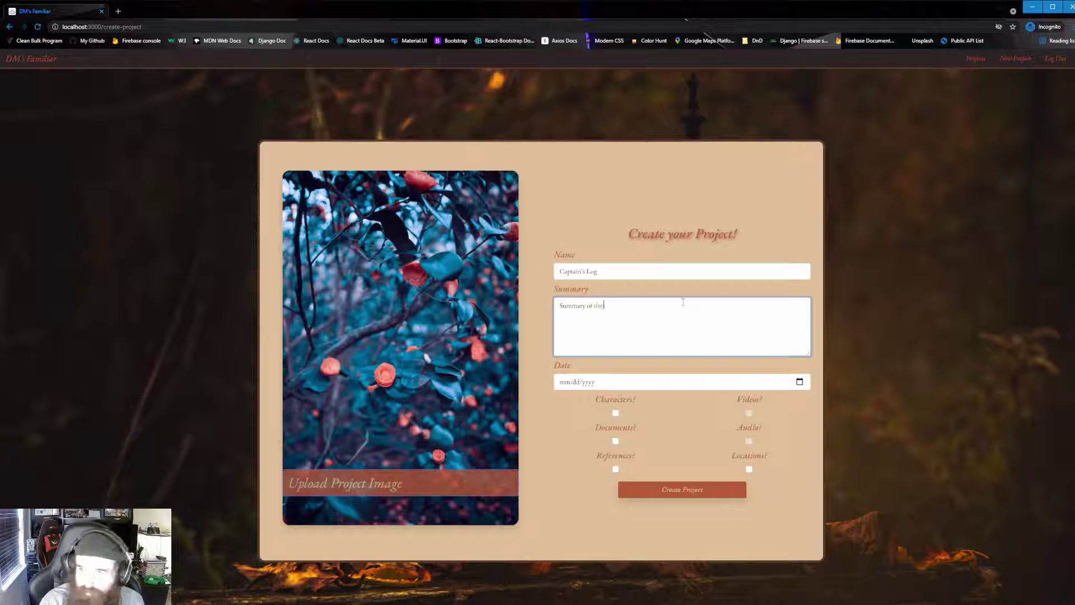
{"action": "type", "text": " captain's log"}
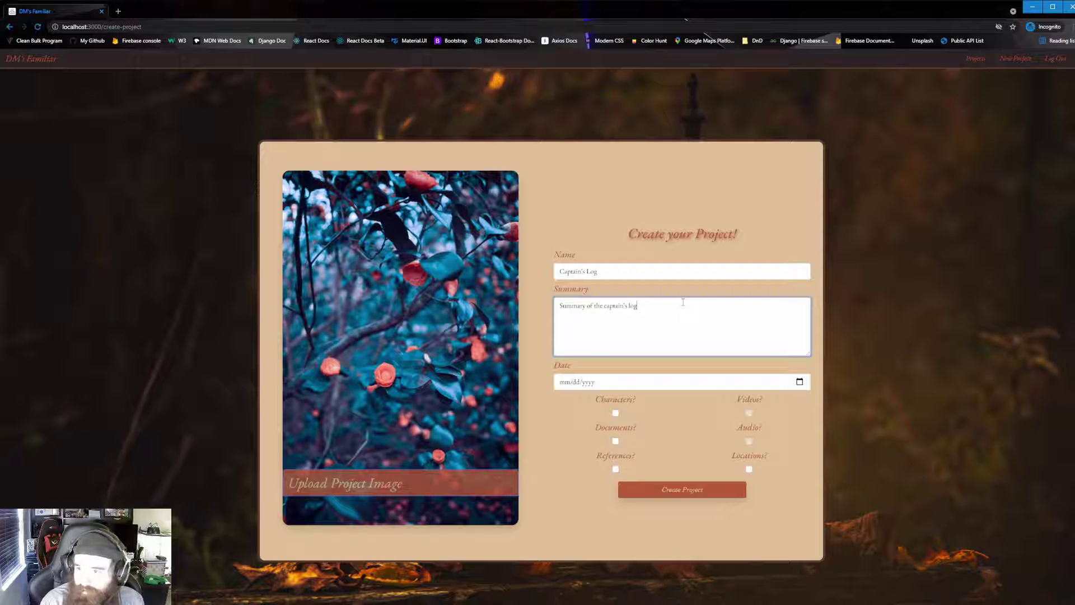
{"action": "type", "text": "."}
{"action": "left_click", "coordinate": [804, 388]}
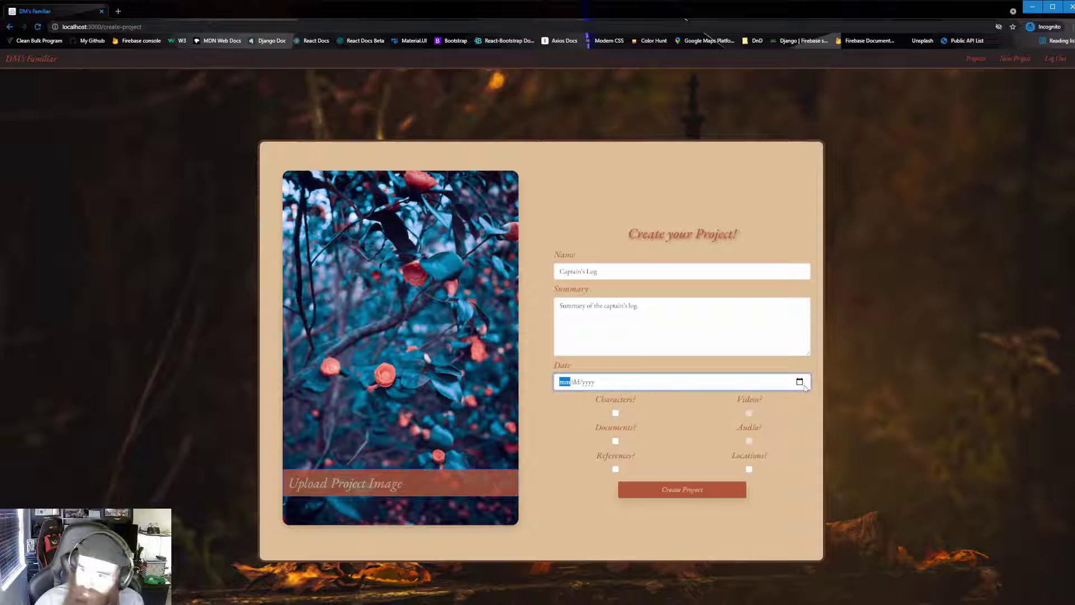
{"action": "type", "text": "11212021"}
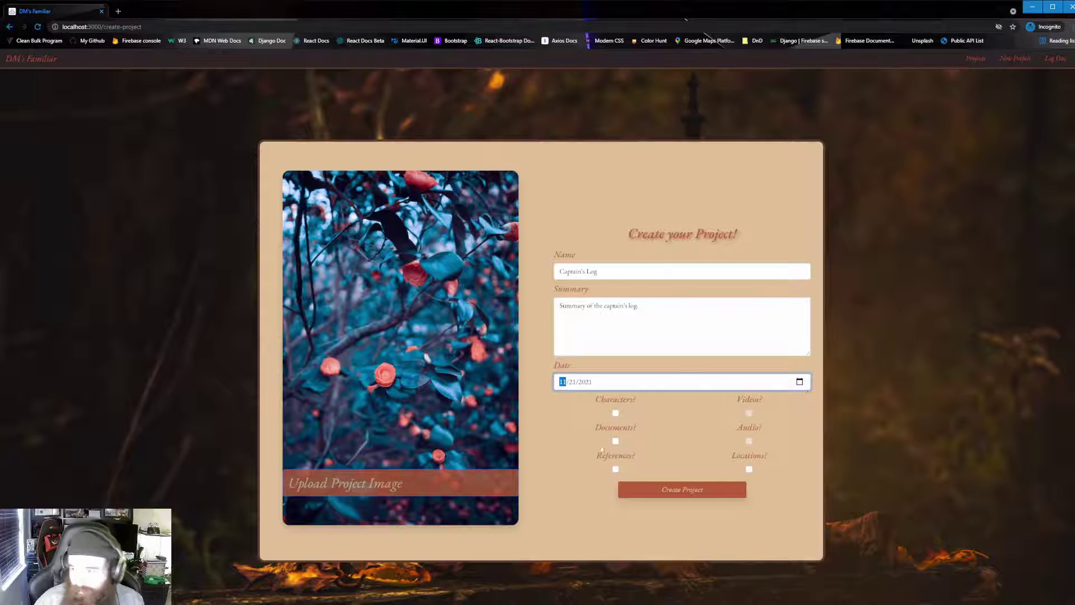
{"action": "left_click", "coordinate": [802, 412]}
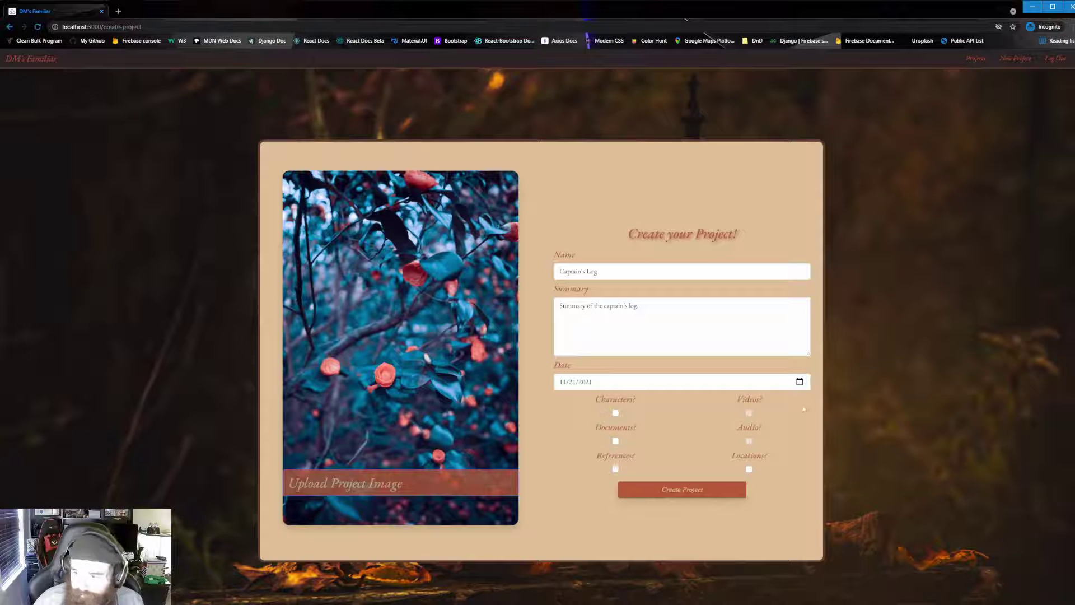
{"action": "left_click_drag", "start_coordinate": [588, 400], "coordinate": [586, 480]}
Tick Documents, References and Locations, leaving Videos and Audio unticked.
{"action": "left_click", "coordinate": [543, 429]}
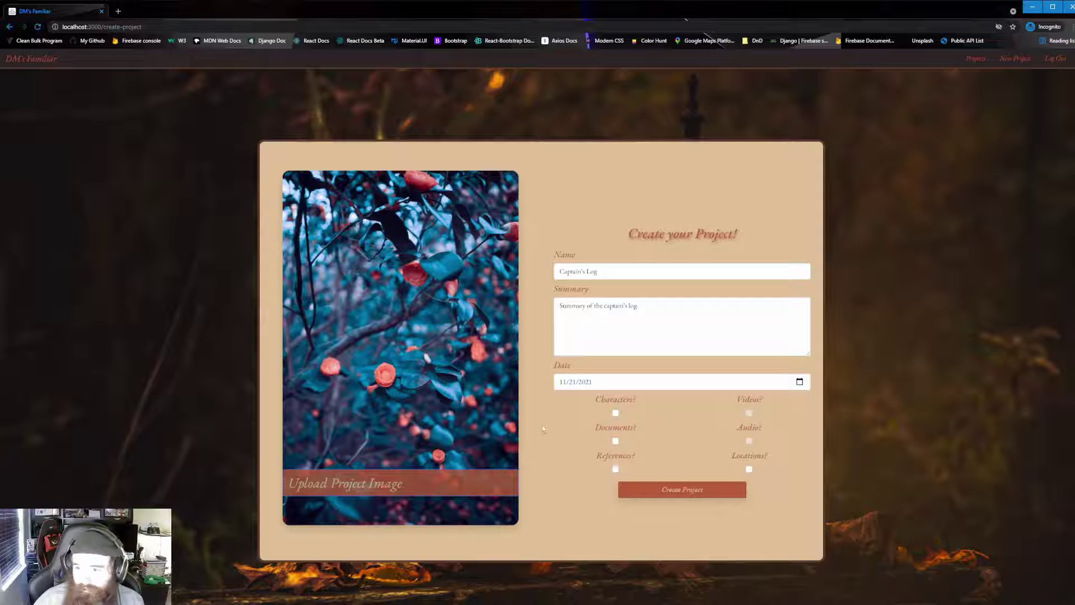
{"action": "left_click", "coordinate": [615, 441]}
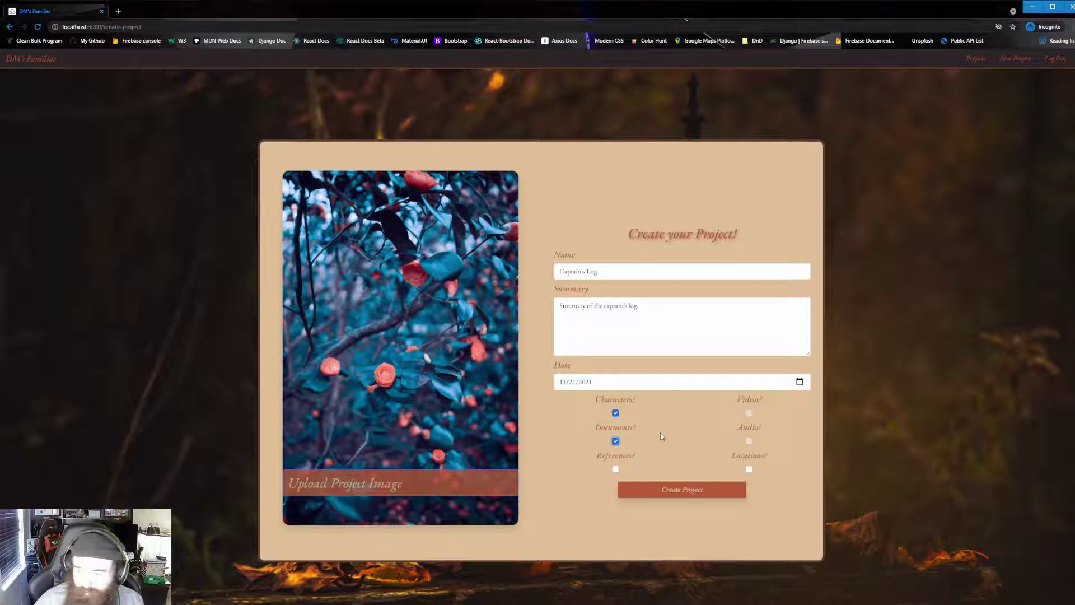
{"action": "left_click", "coordinate": [616, 469]}
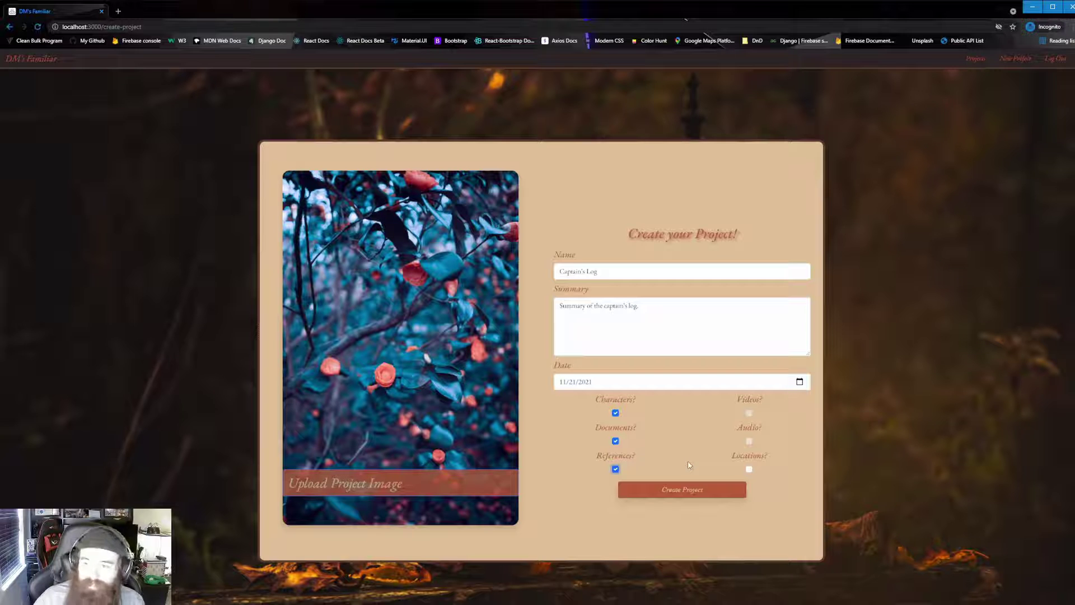
{"action": "left_click", "coordinate": [749, 469]}
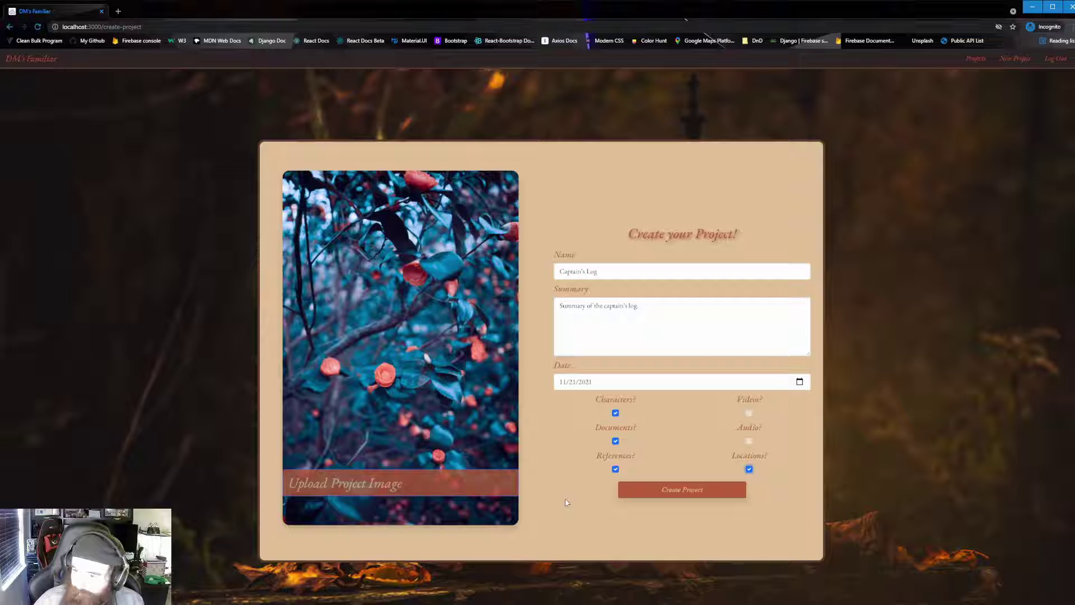
Create the Captain's Log project to reach its dashboard.
{"action": "left_click", "coordinate": [726, 497]}
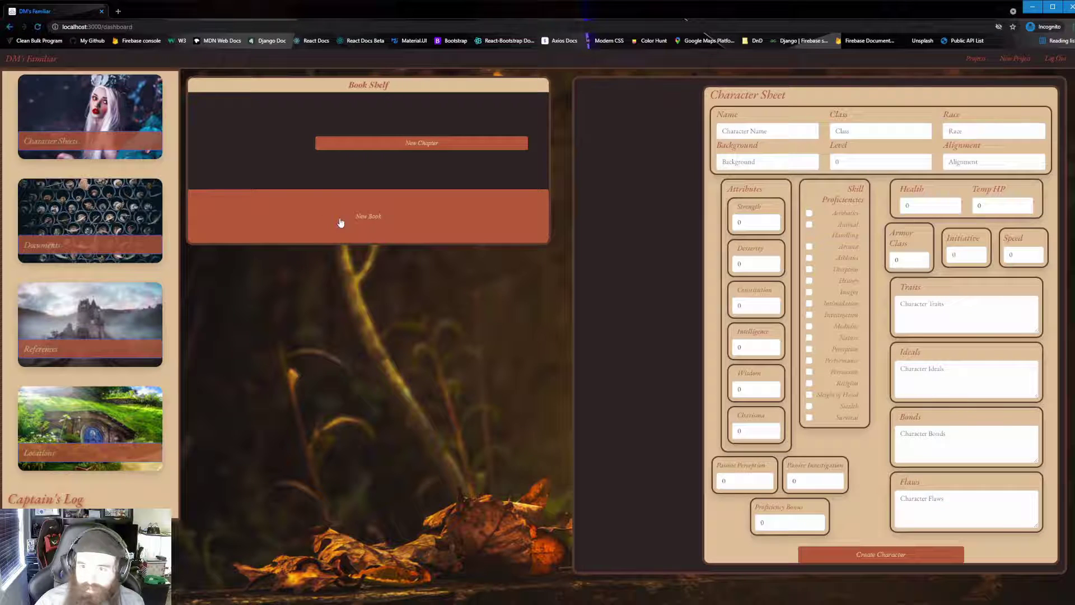
Add book 'A History of...' in category Backstory, summarised 'The history of our ship'.
{"action": "left_click", "coordinate": [377, 218]}
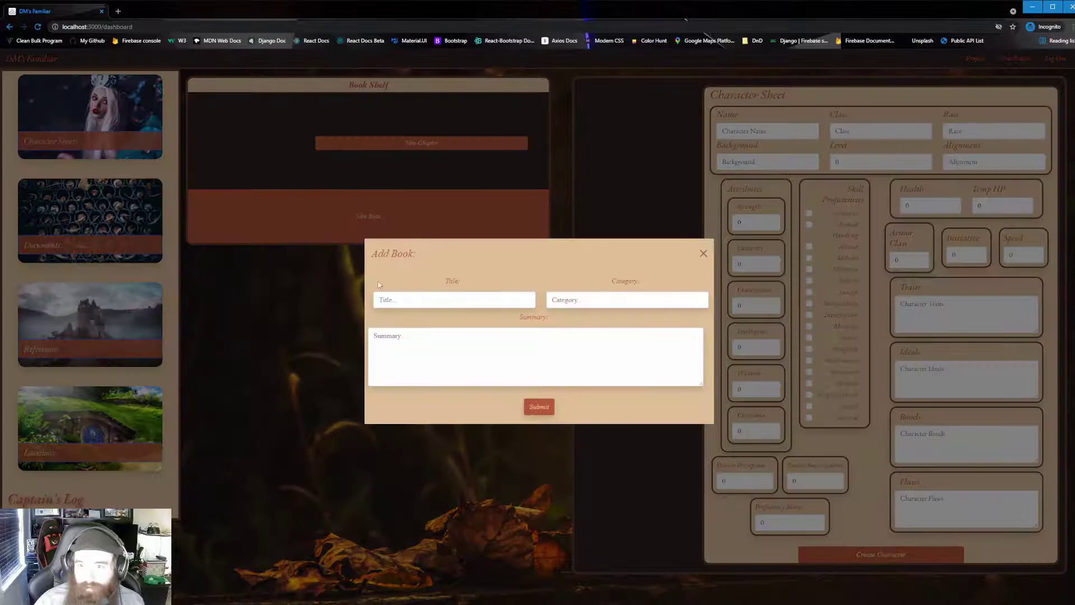
{"action": "left_click", "coordinate": [424, 294]}
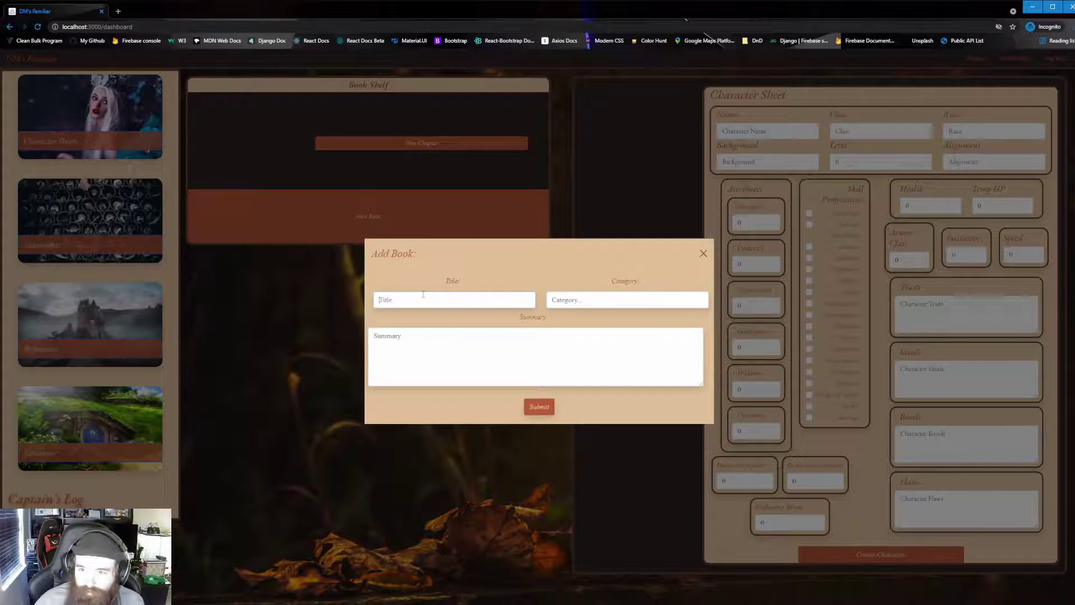
{"action": "type", "text": "A His"}
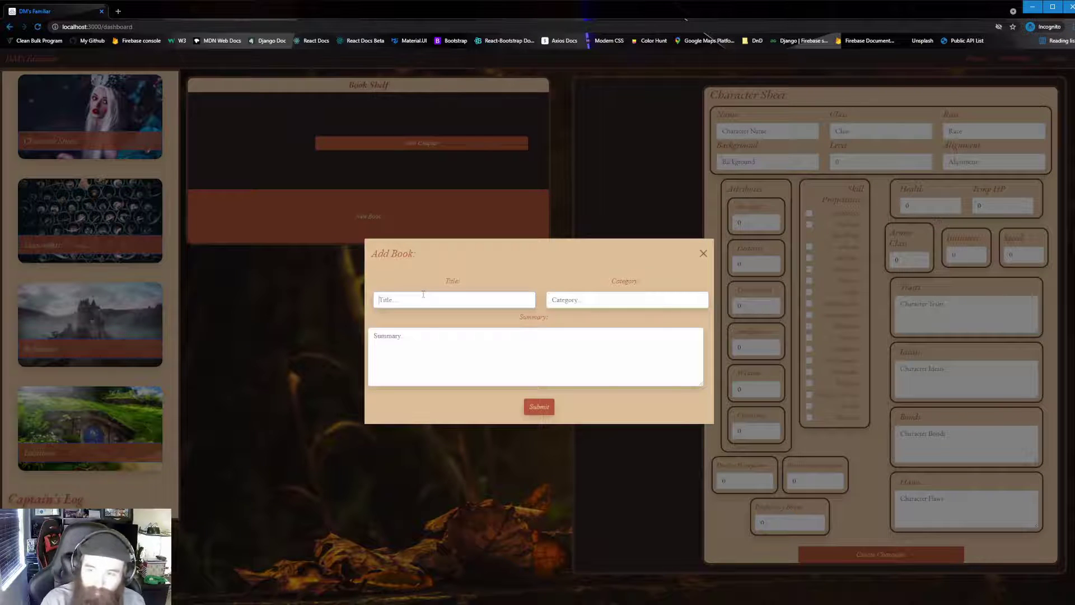
{"action": "type", "text": "tory o"}
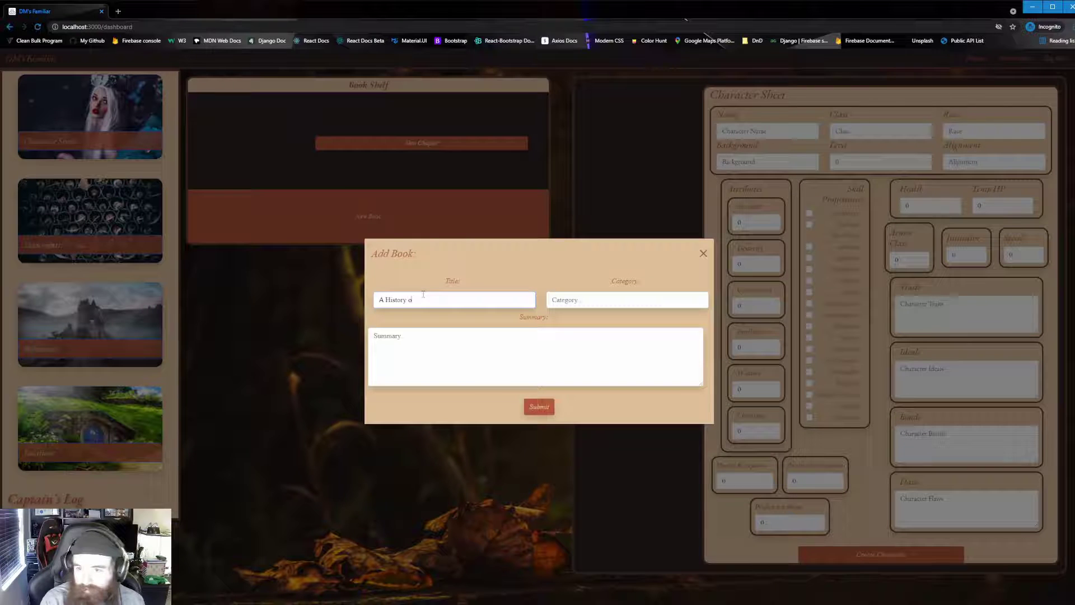
{"action": "type", "text": "f..."}
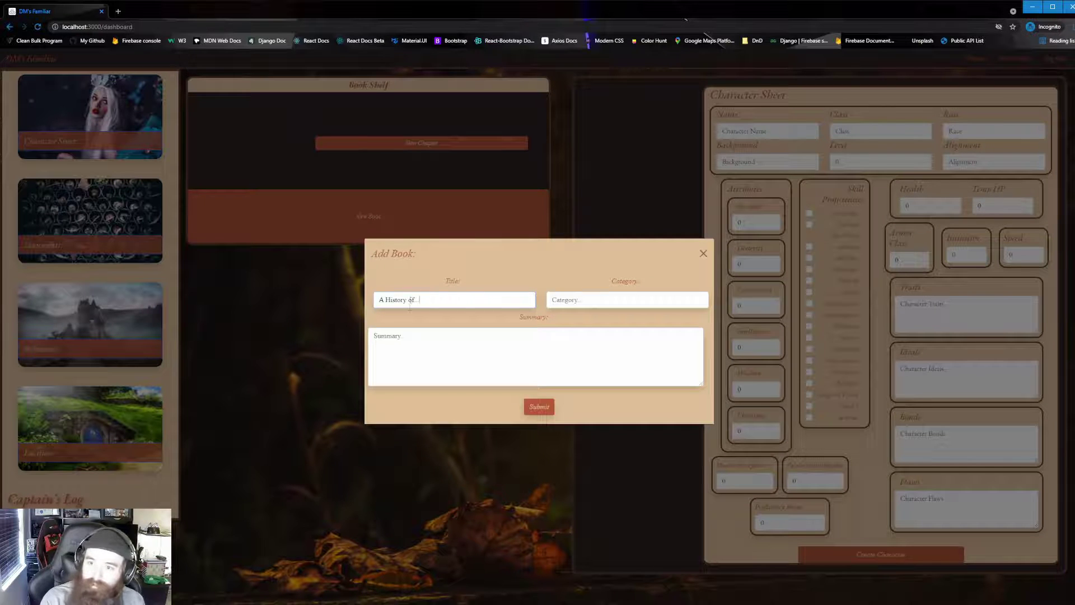
{"action": "left_click", "coordinate": [610, 298]}
{"action": "type", "text": "B"}
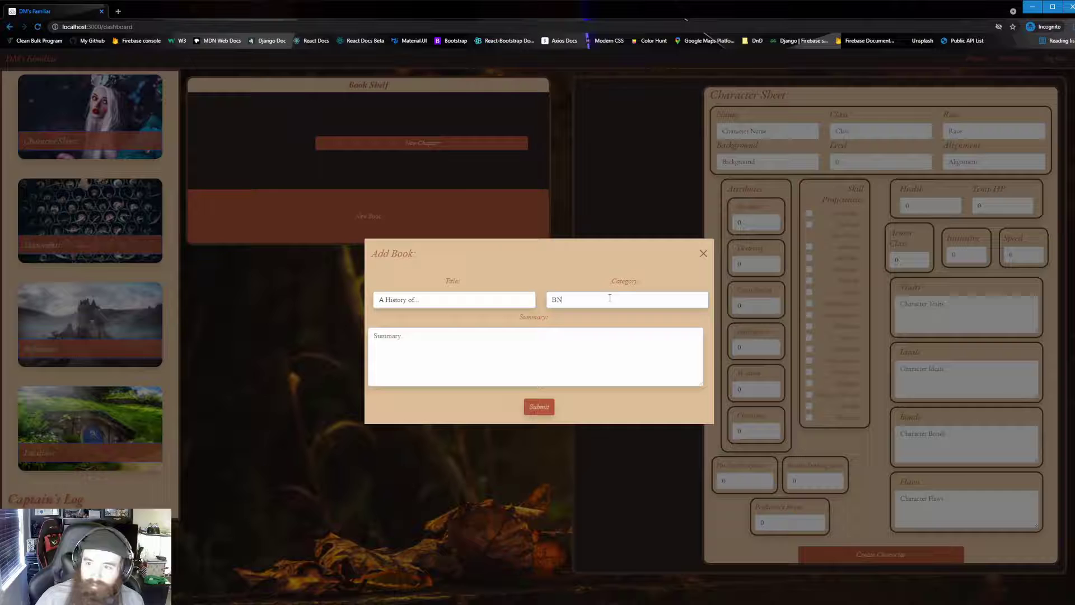
{"action": "type", "text": "ackstory"}
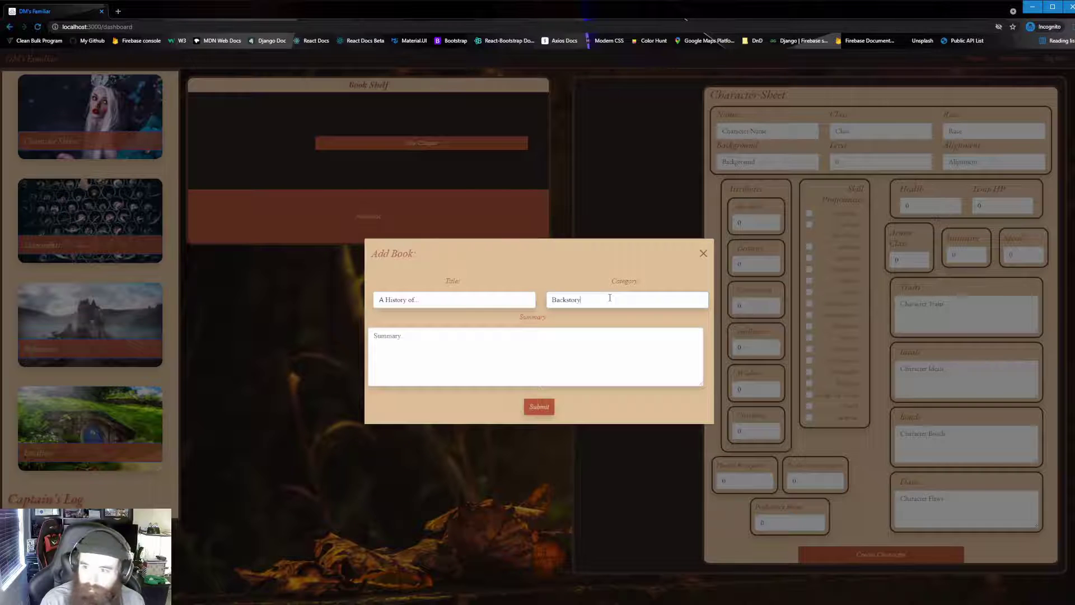
{"action": "left_click", "coordinate": [560, 332]}
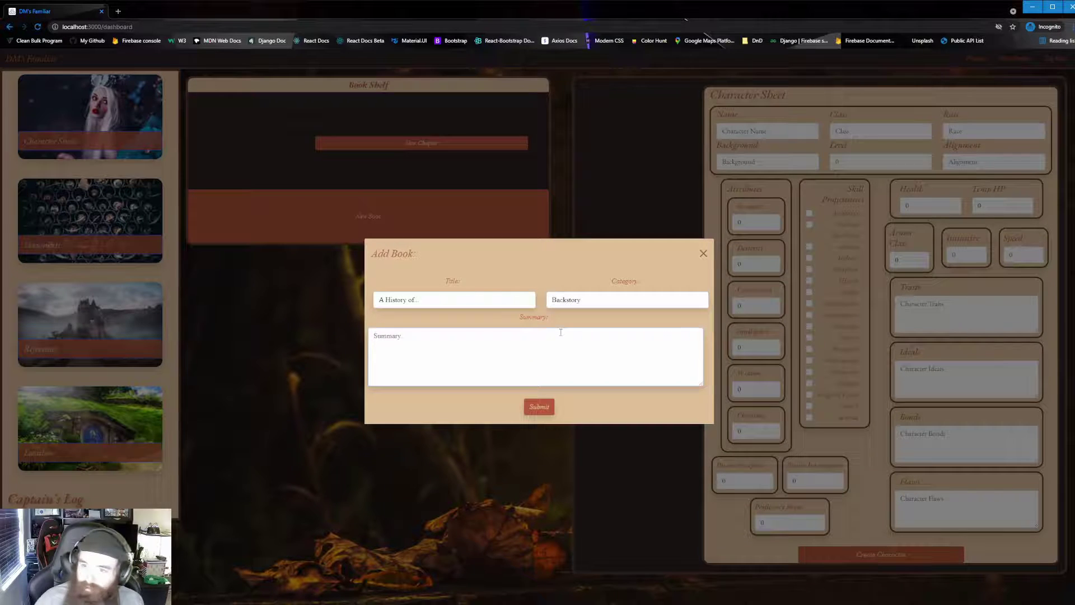
{"action": "type", "text": "The history of"}
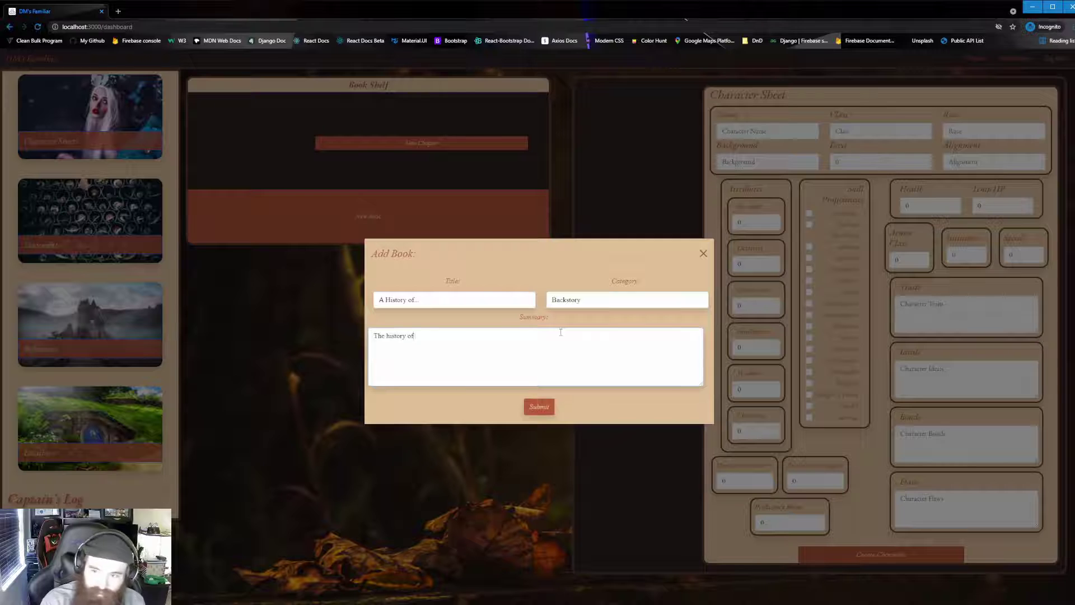
{"action": "type", "text": " our ship"}
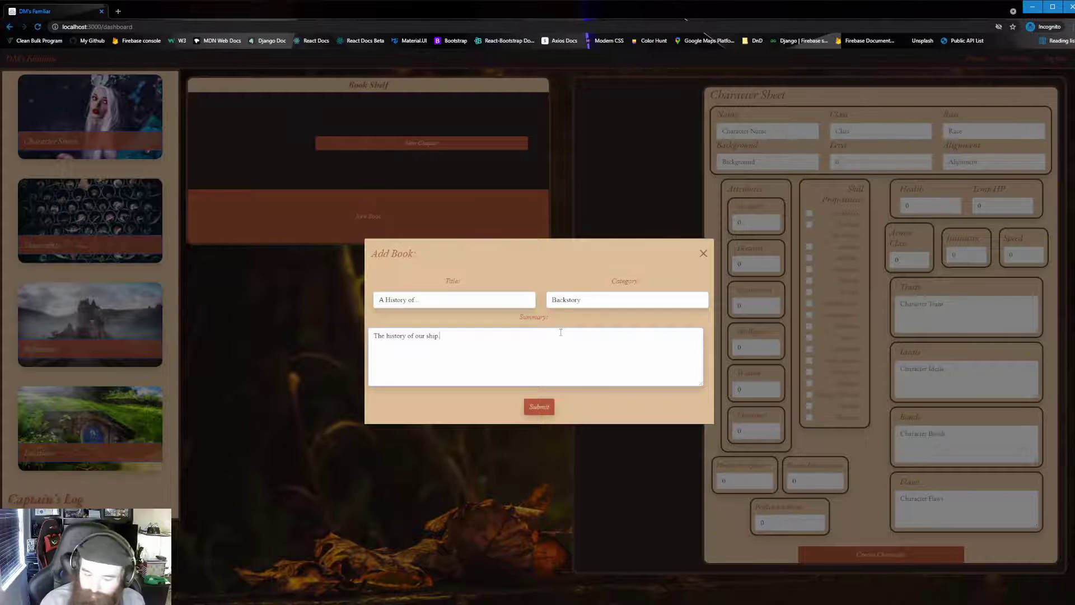
{"action": "left_click", "coordinate": [546, 407]}
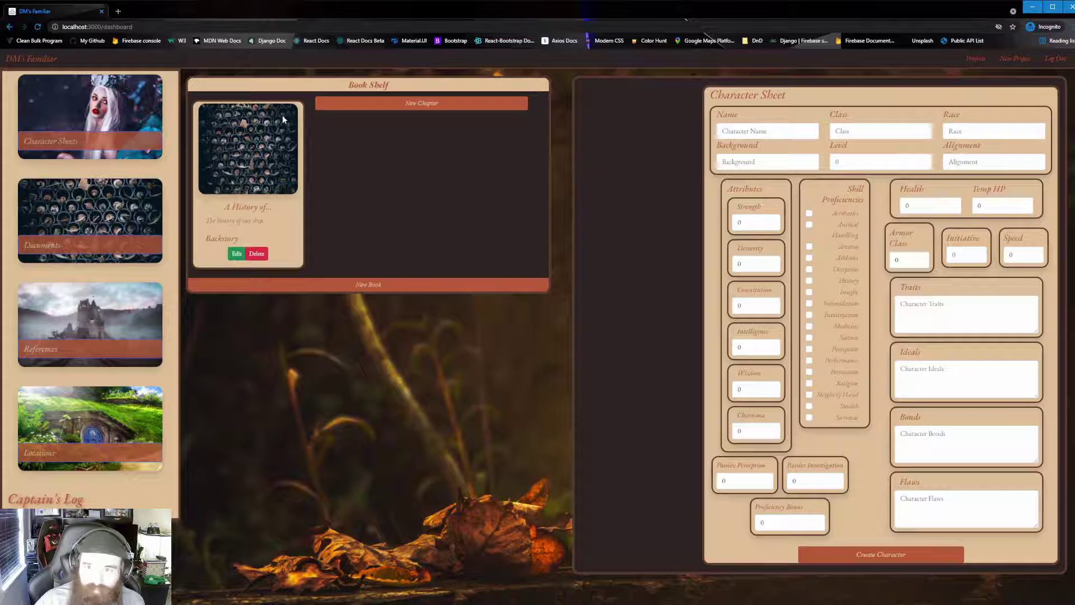
Fill in an Intro chapter with summary 'Introduction to the history of.' and first-chapter body text.
{"action": "left_click", "coordinate": [452, 107]}
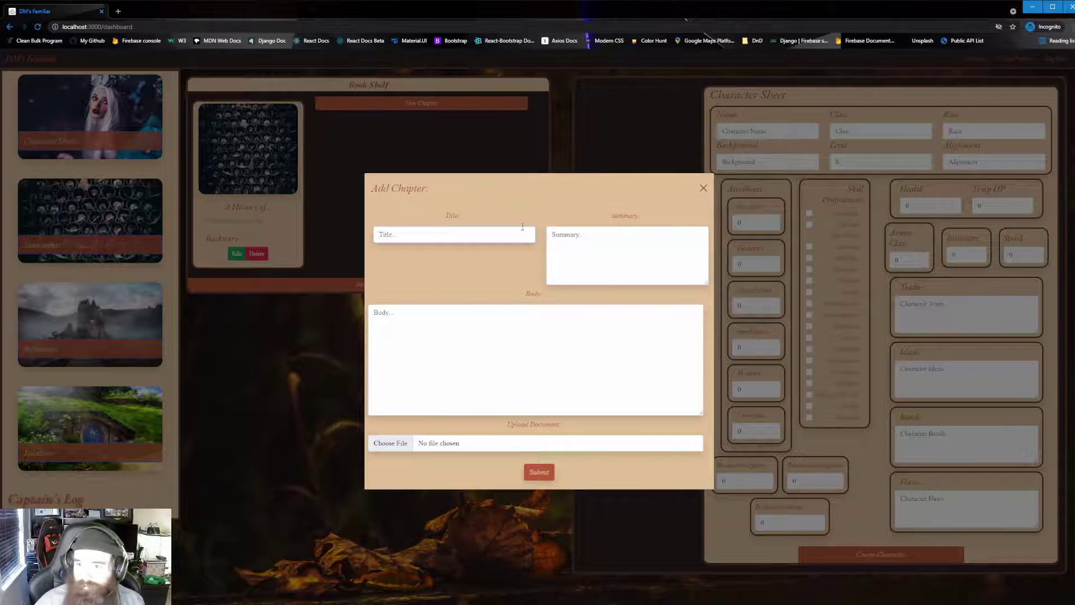
{"action": "type", "text": "Tntro"}
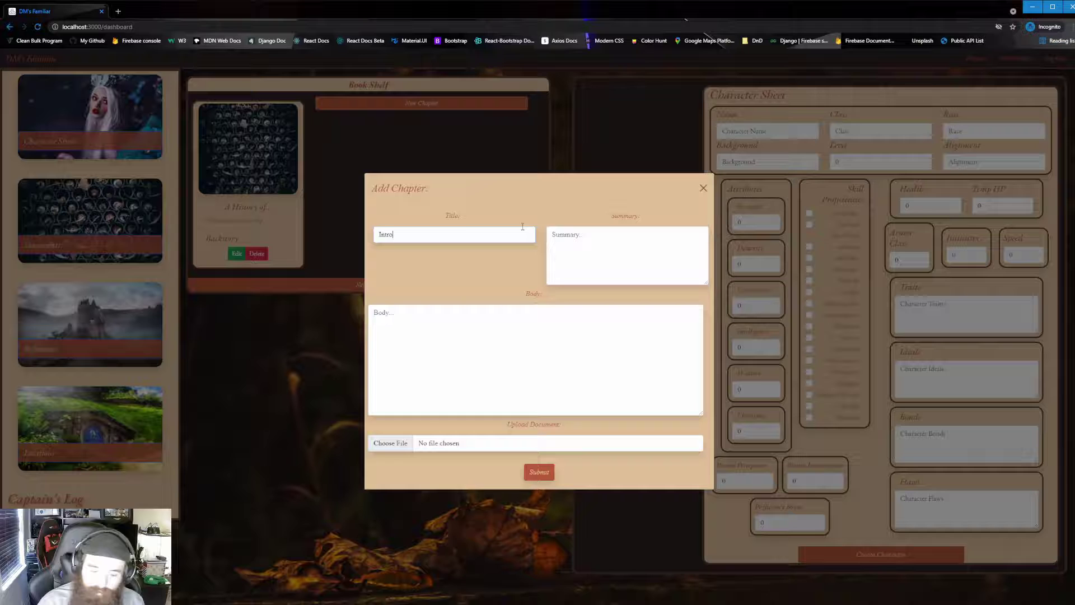
{"action": "left_click", "coordinate": [598, 238]}
{"action": "type", "text": "I"}
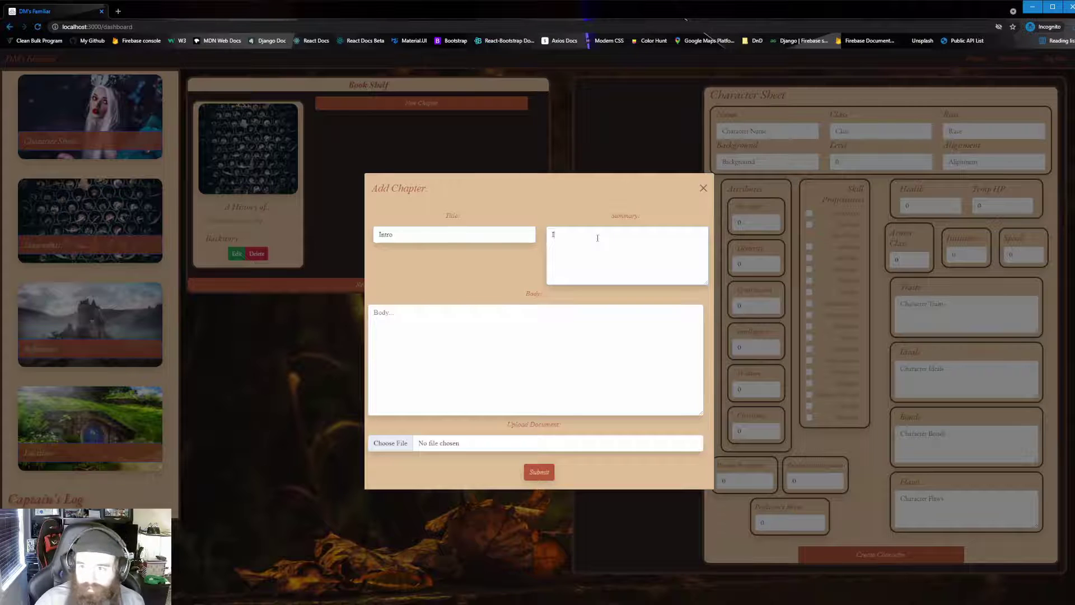
{"action": "type", "text": "ntrouuction to the his"}
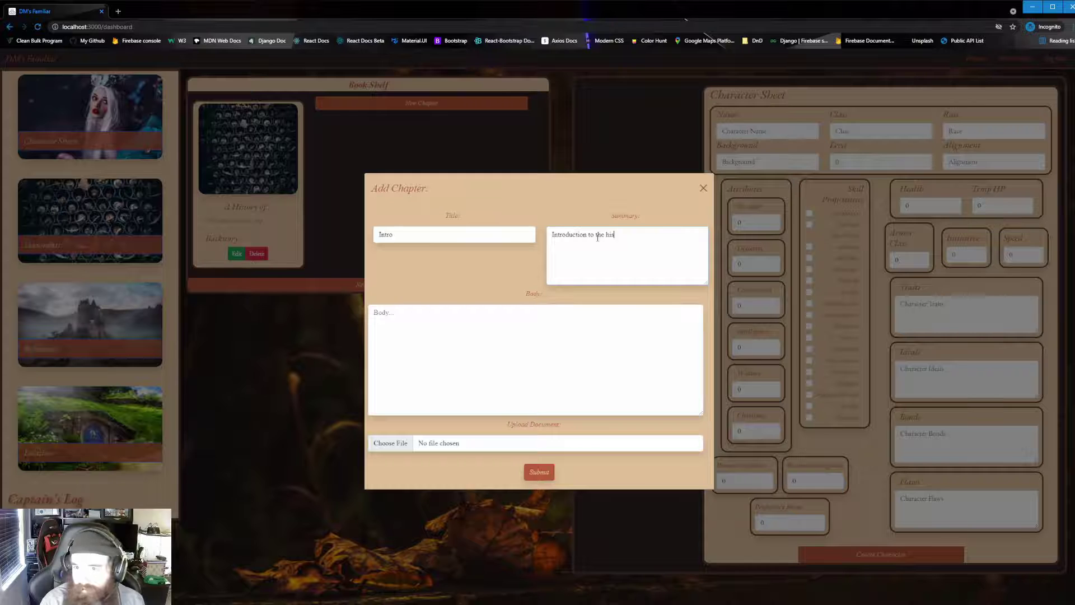
{"action": "type", "text": "tory of.."}
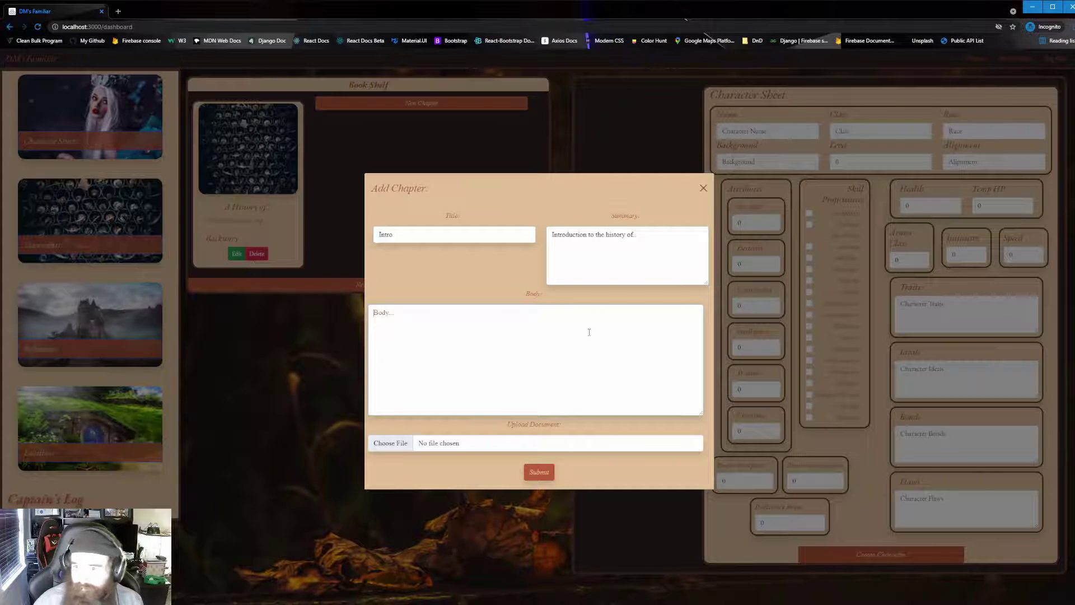
{"action": "type", "text": "This wi"}
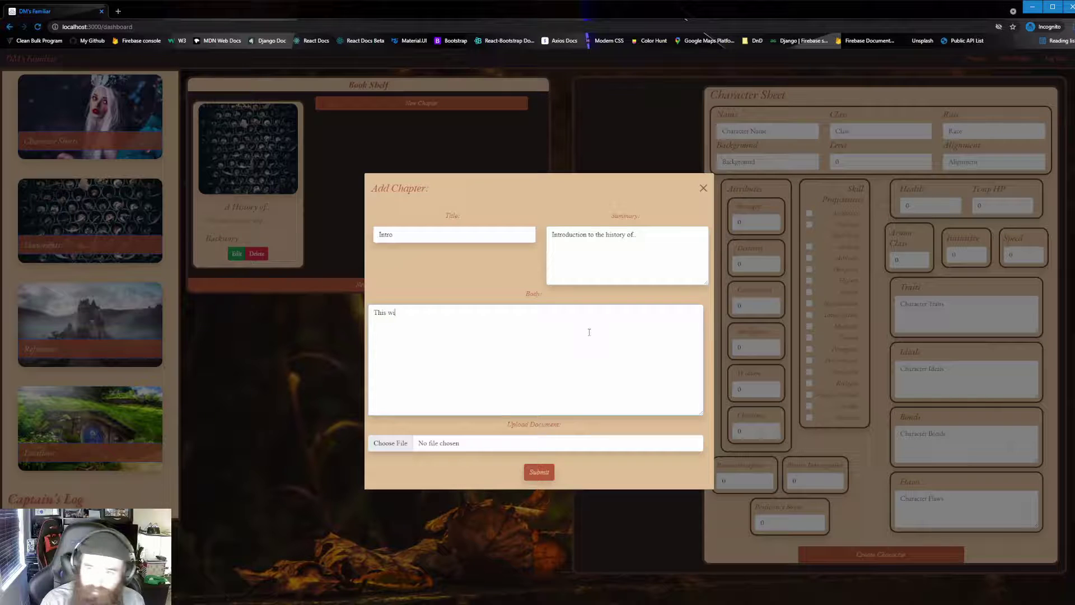
{"action": "type", "text": "ll be the body of our"}
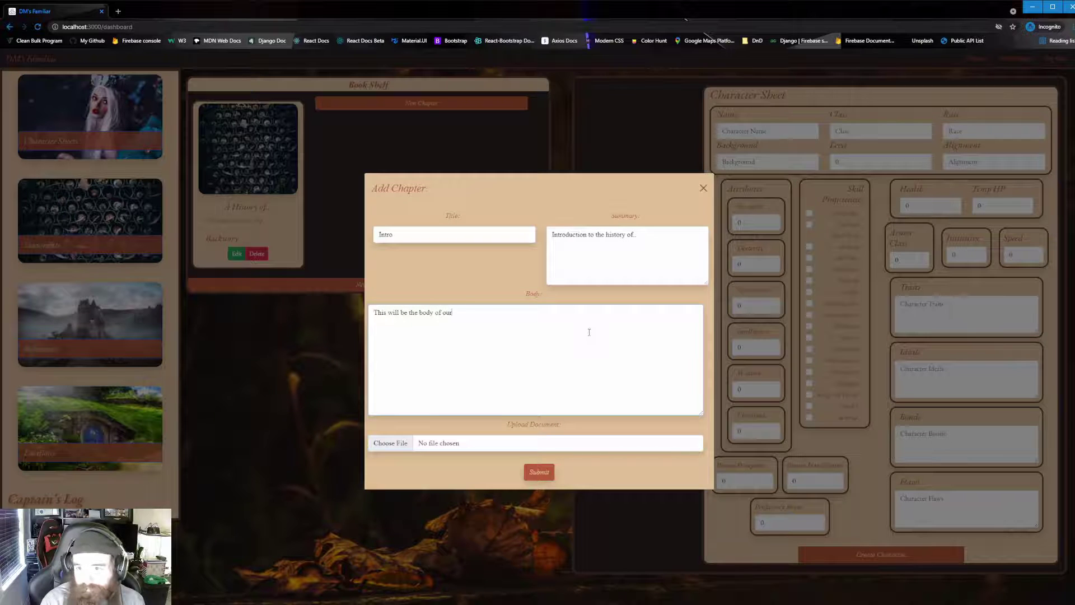
{"action": "type", "text": " first chapter."}
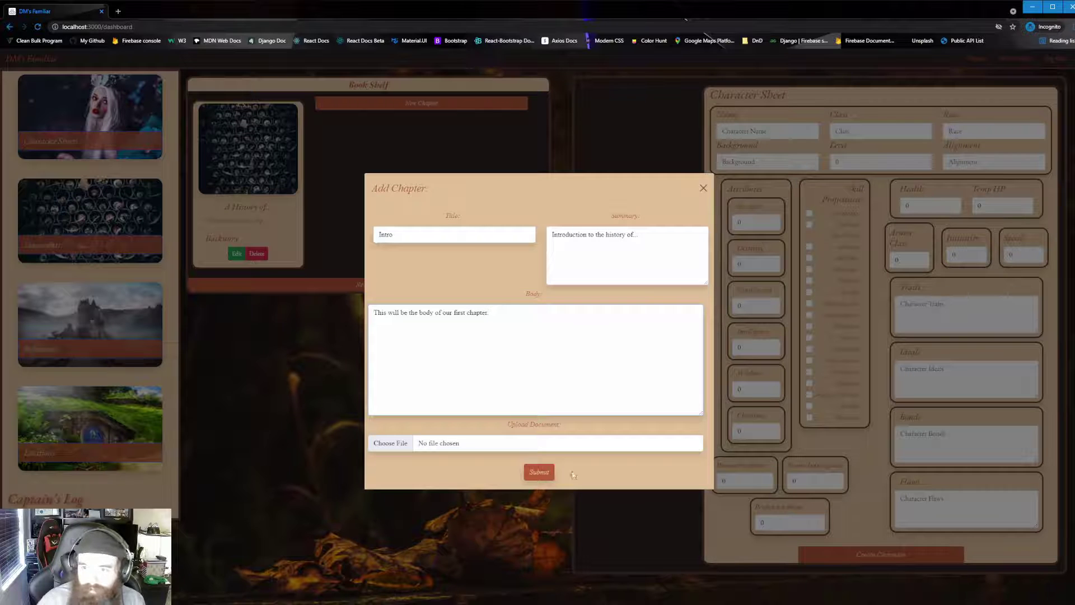
Save the Intro chapter, expand it to check its body, then start another chapter.
{"action": "left_click", "coordinate": [541, 473]}
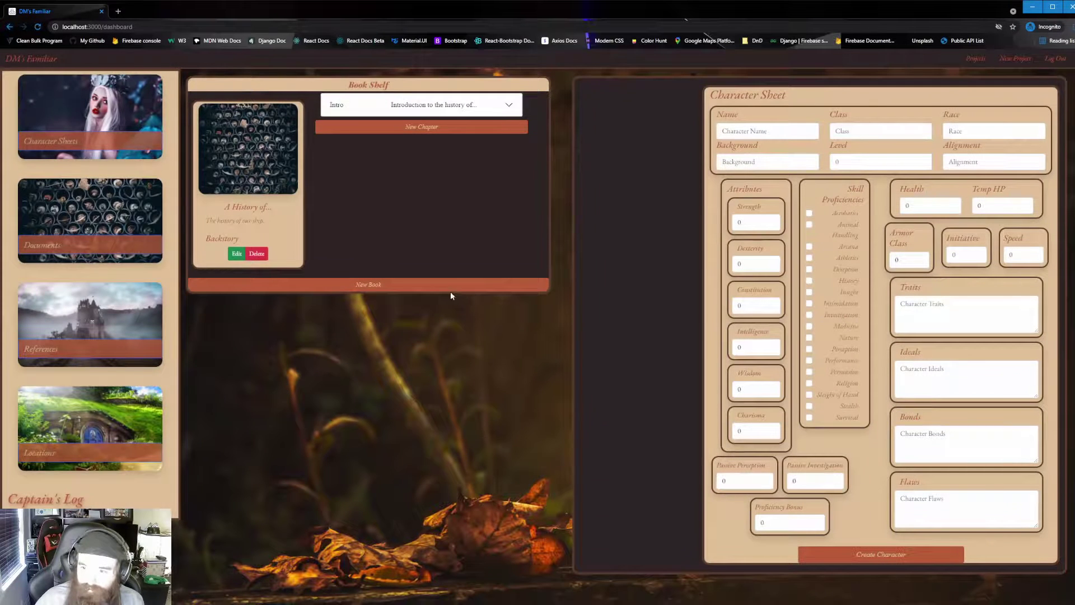
{"action": "left_click", "coordinate": [497, 105]}
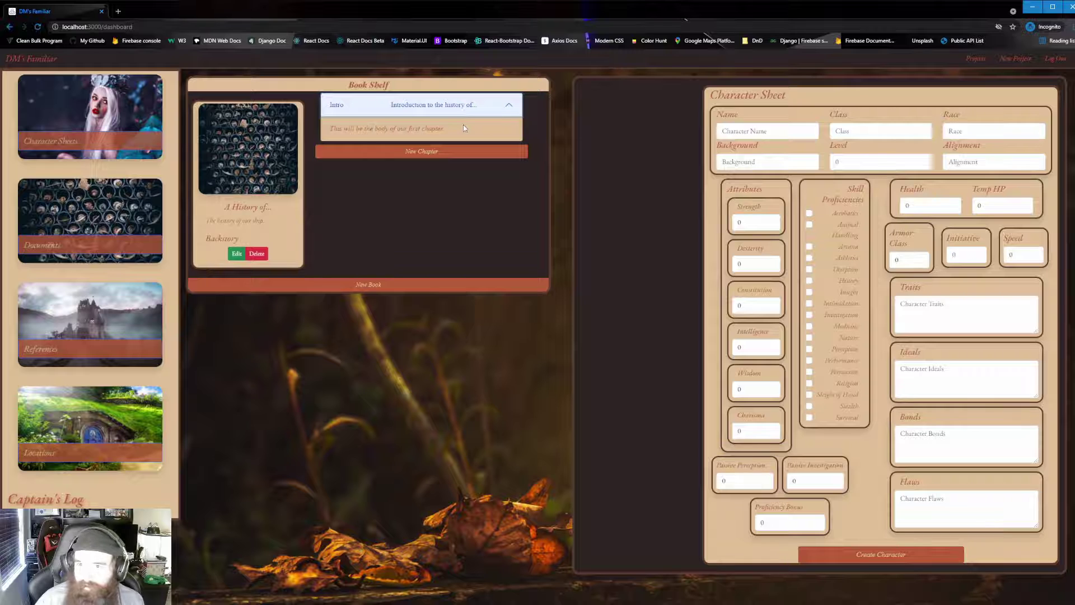
{"action": "left_click", "coordinate": [471, 106]}
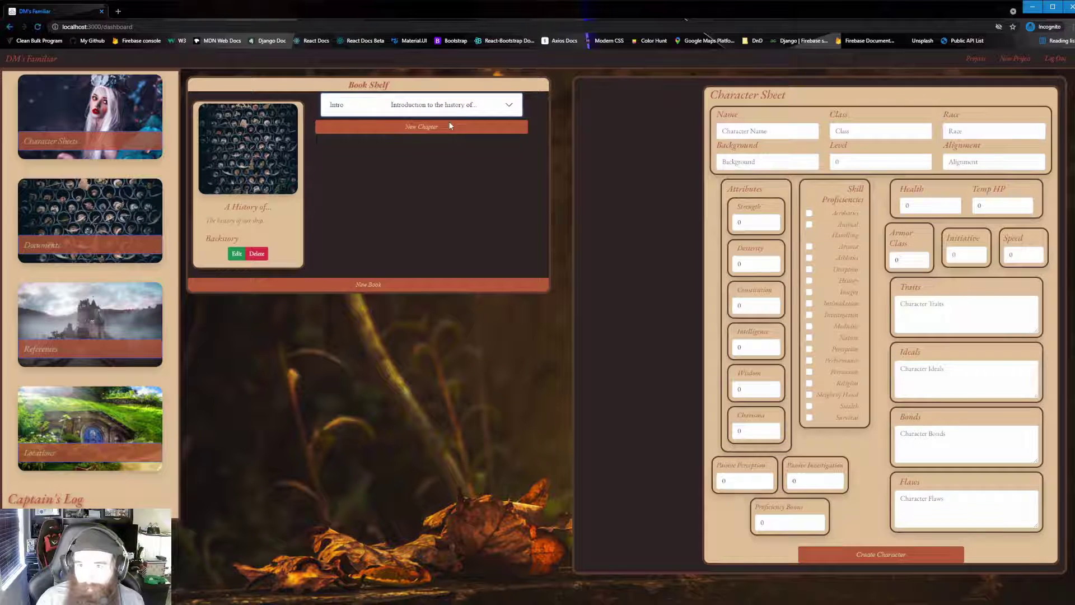
{"action": "left_click", "coordinate": [414, 109]}
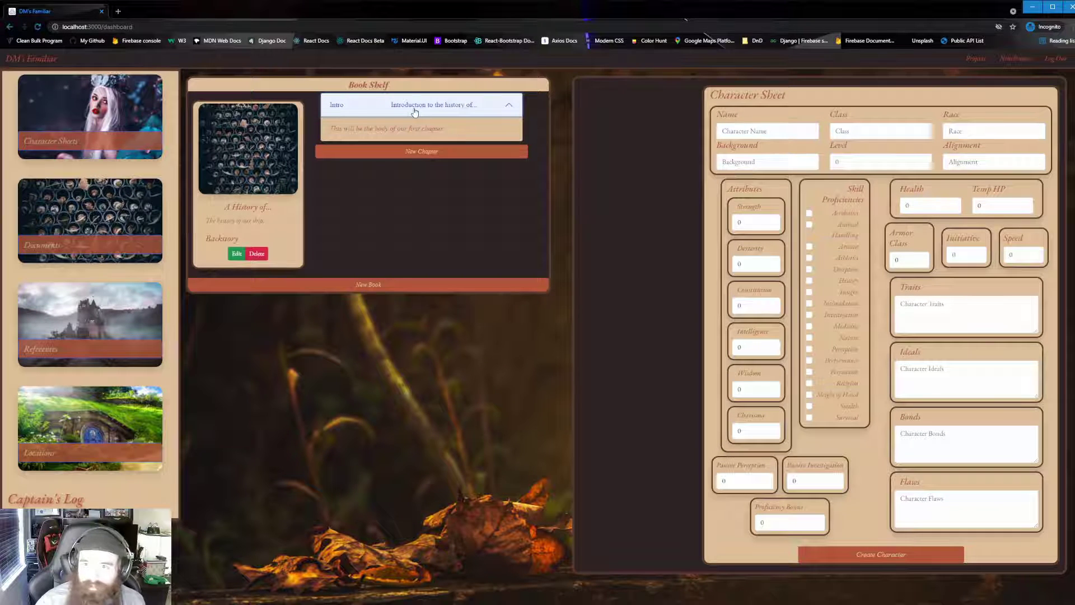
{"action": "left_click", "coordinate": [415, 112]}
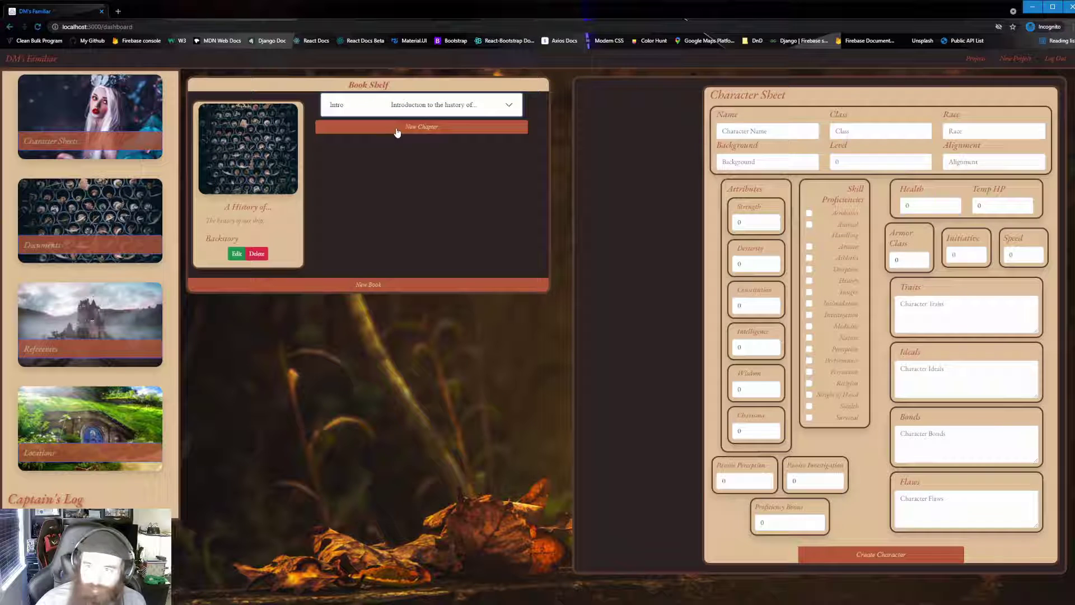
{"action": "left_click", "coordinate": [439, 129]}
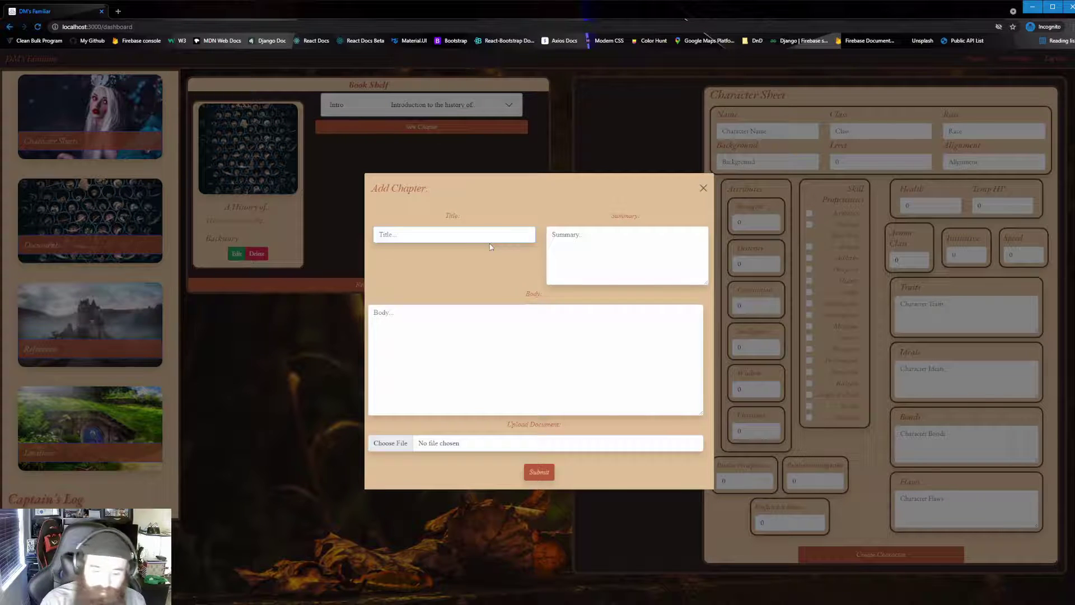
Add chapter 'Two' summarised 'The voyage begins' with capstone_patch.docx attached.
{"action": "type", "text": "Two"}
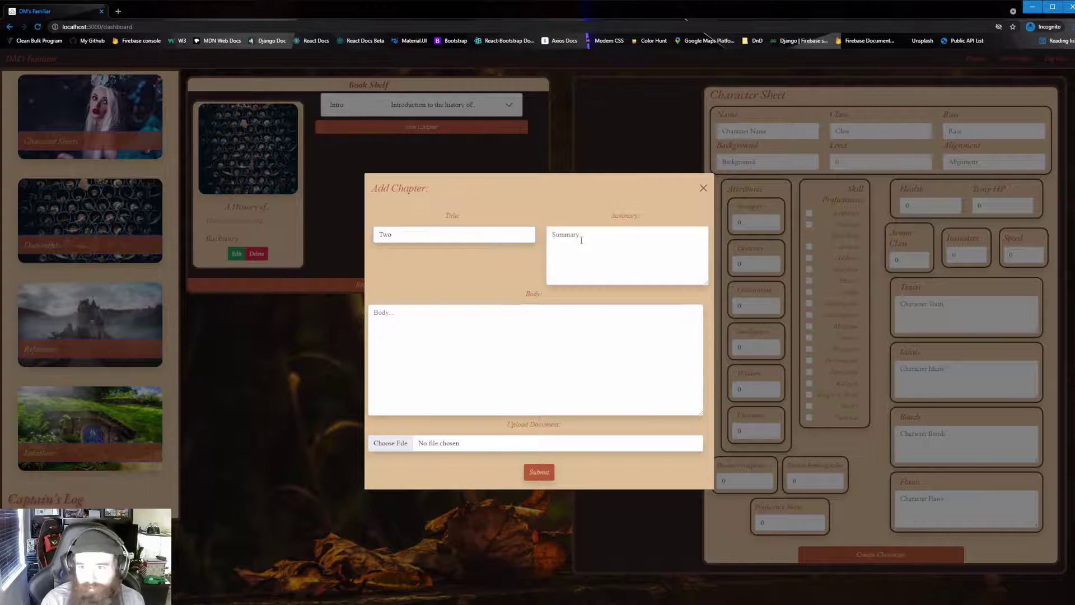
{"action": "type", "text": "The v"}
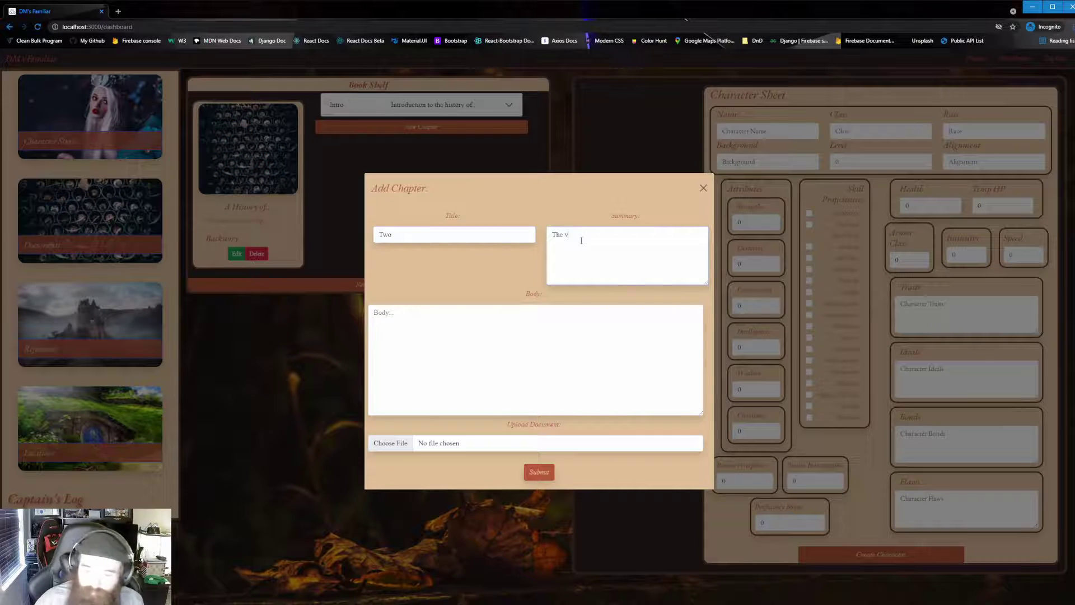
{"action": "type", "text": "oyage begins."}
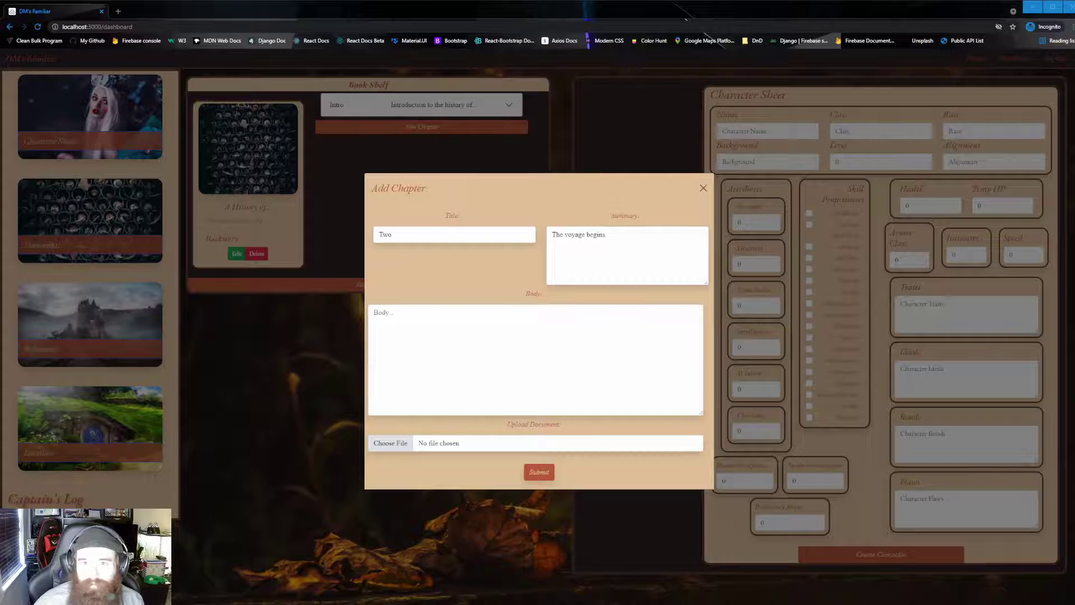
{"action": "key", "text": "Return"}
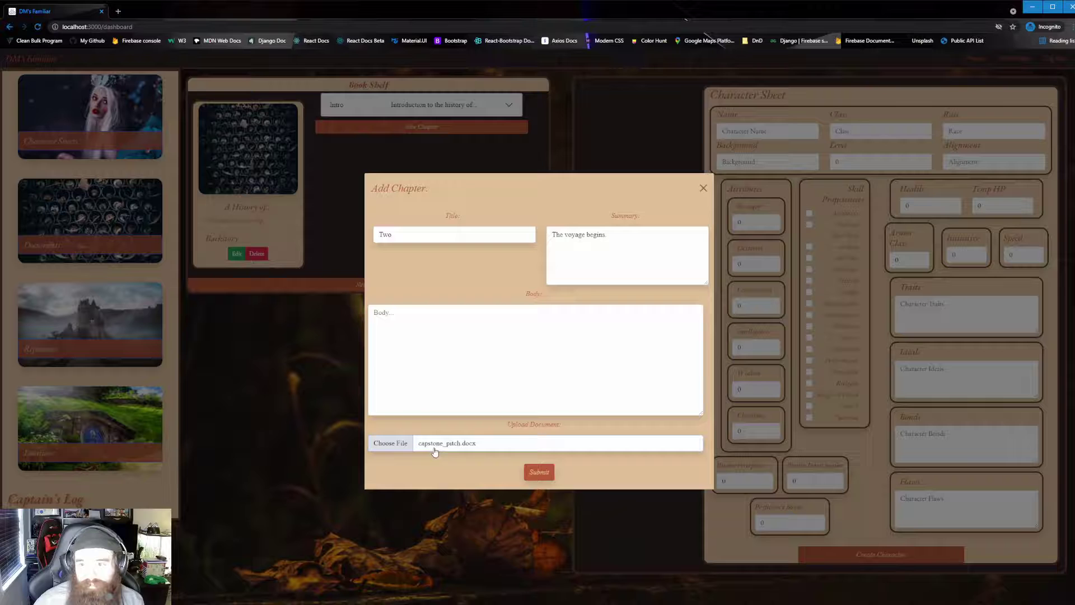
{"action": "left_click", "coordinate": [542, 473]}
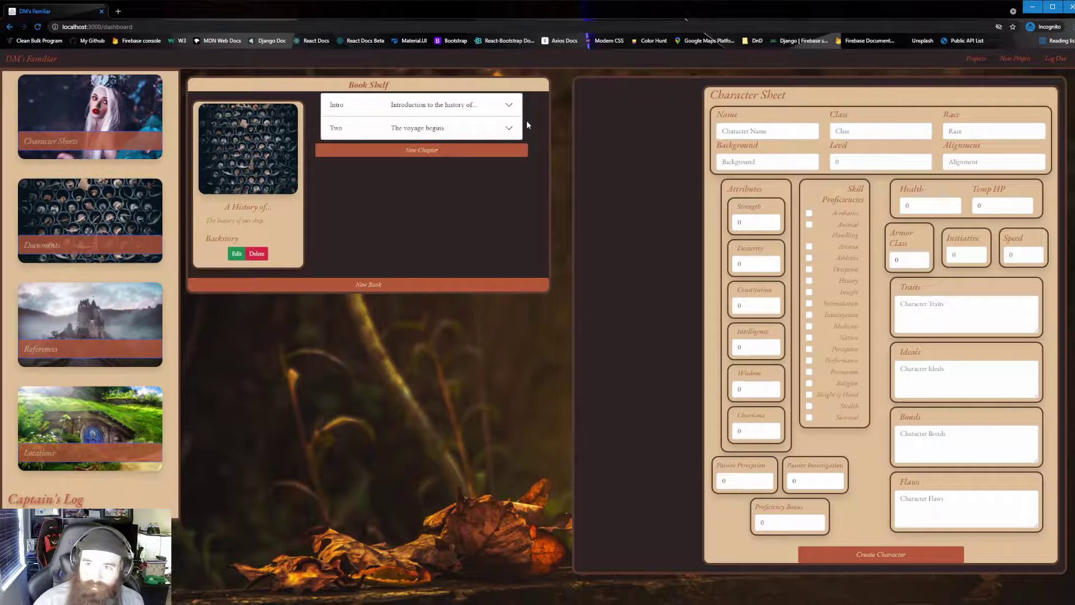
{"action": "left_click", "coordinate": [510, 129]}
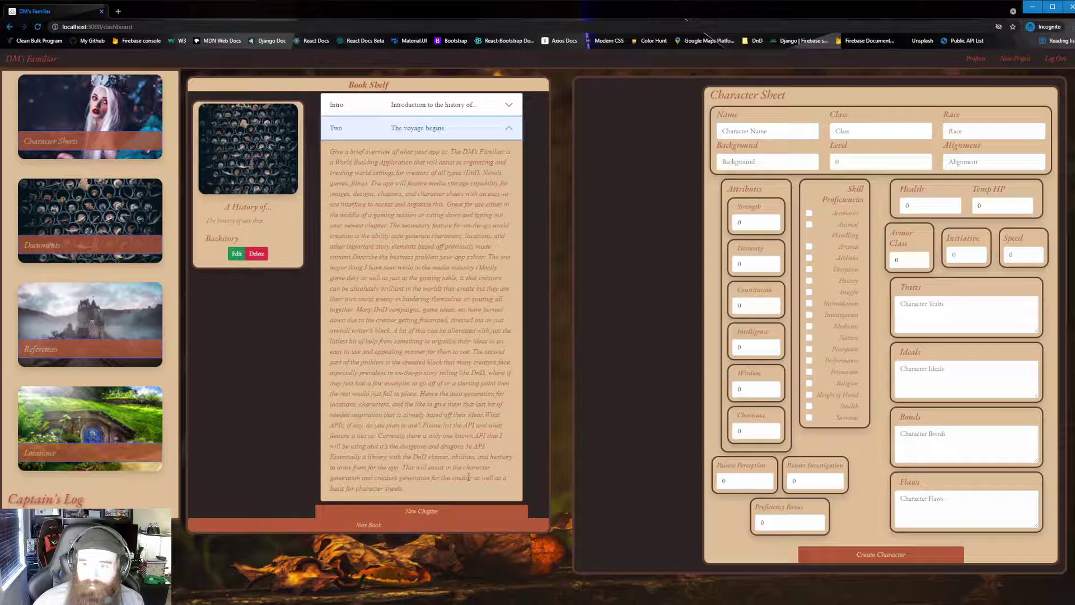
{"action": "left_click", "coordinate": [476, 128]}
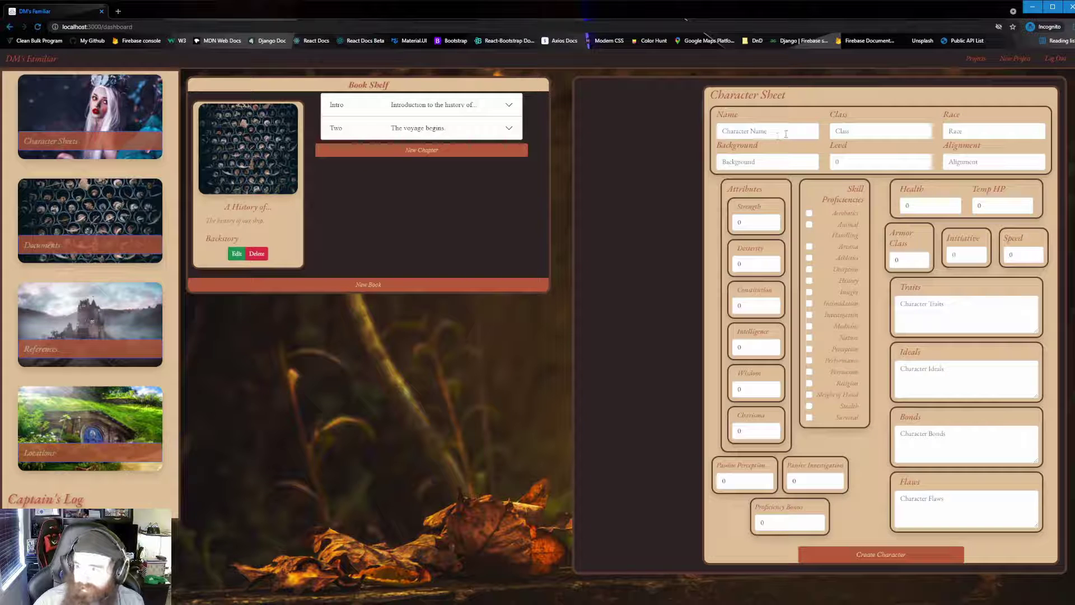
Enter the character's name, class Fighter and race Human on the Character Sheet.
{"action": "left_click", "coordinate": [796, 130]}
{"action": "type", "text": "He"}
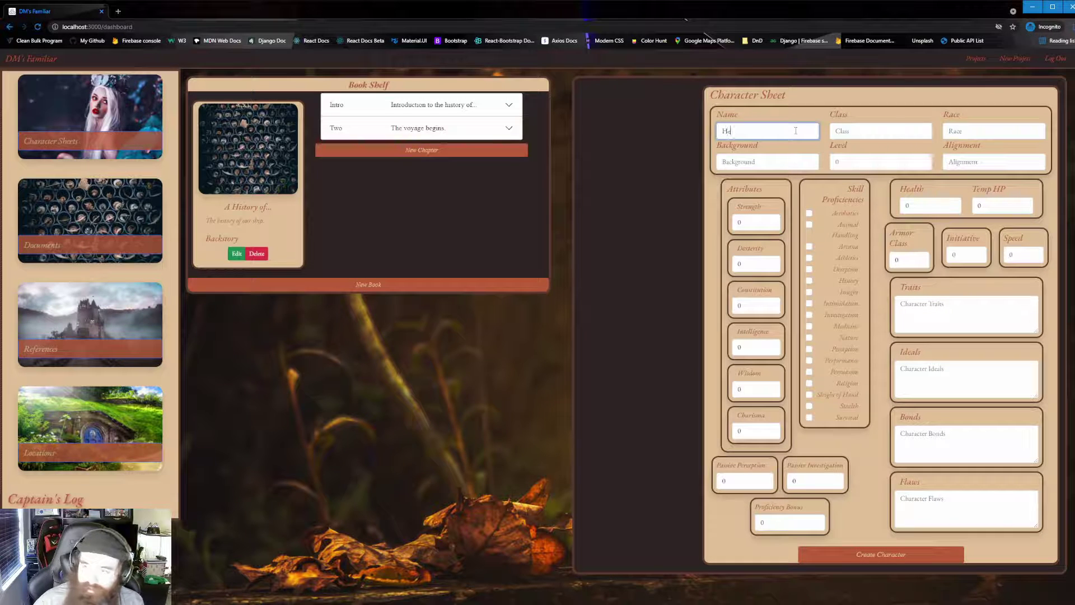
{"action": "type", "text": "nry "}
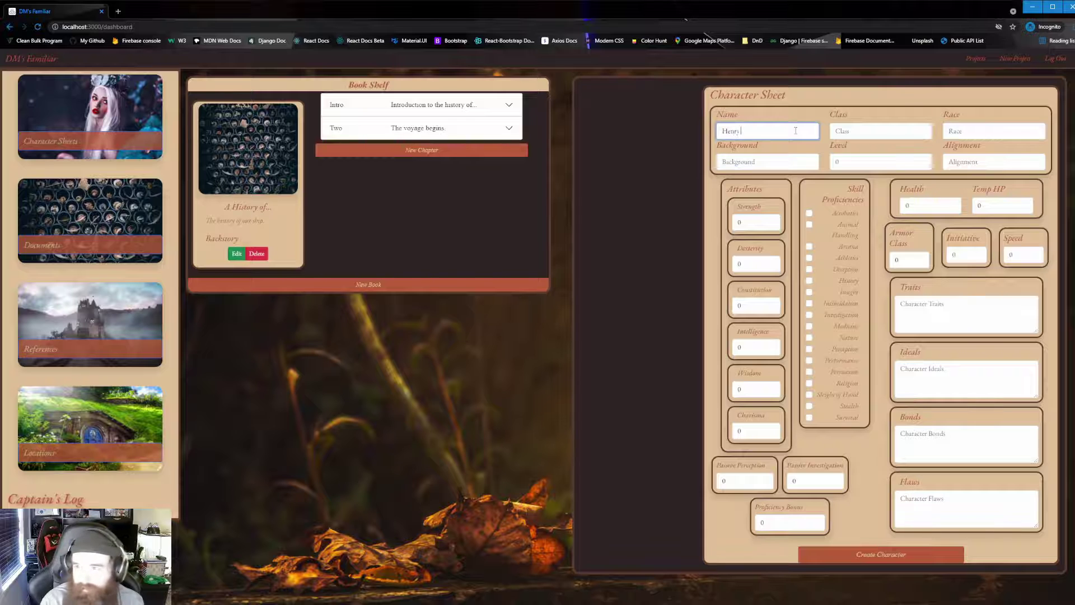
{"action": "type", "text": "Smith"}
{"action": "left_click", "coordinate": [840, 131]}
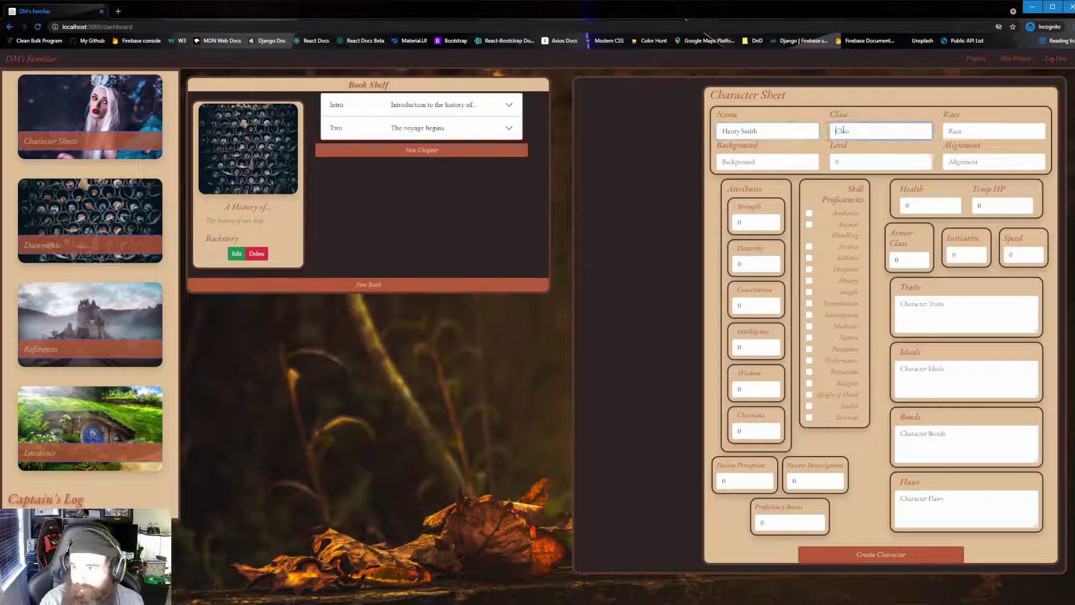
{"action": "type", "text": "Fighter"}
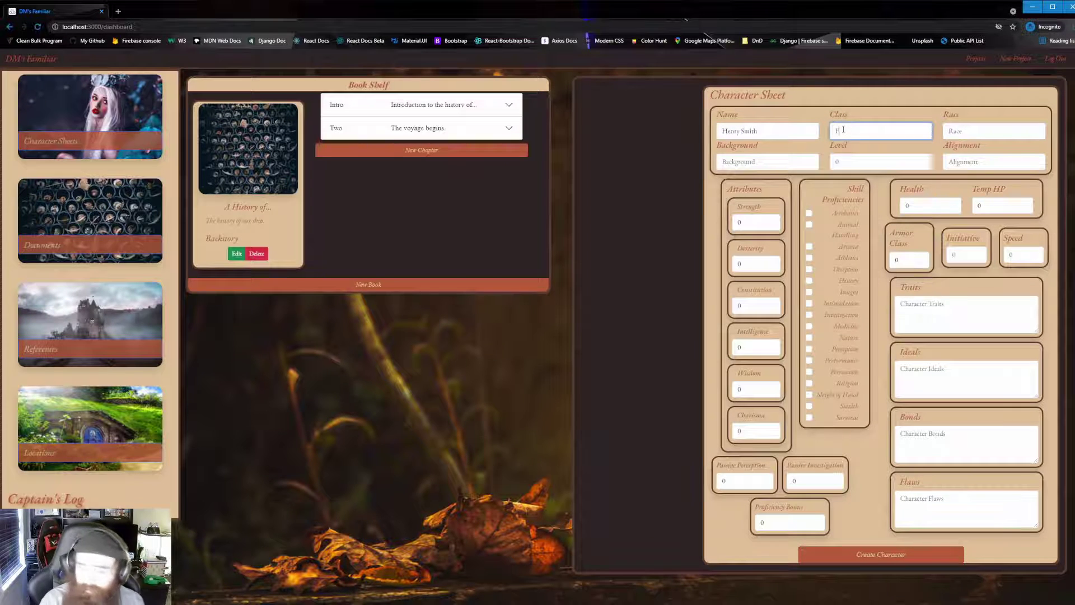
{"action": "left_click", "coordinate": [998, 135]}
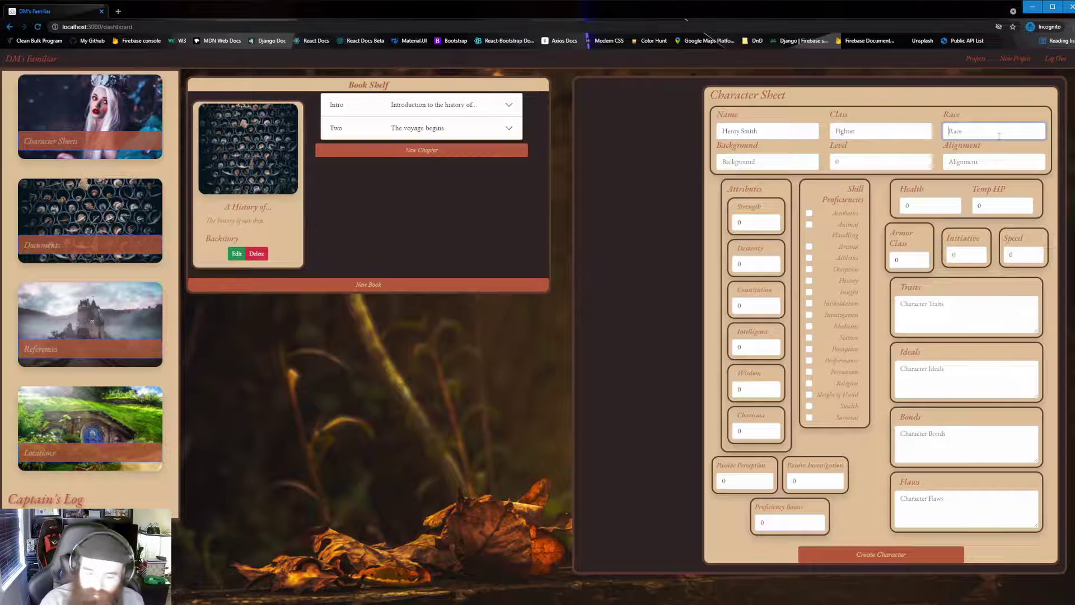
{"action": "type", "text": "Human"}
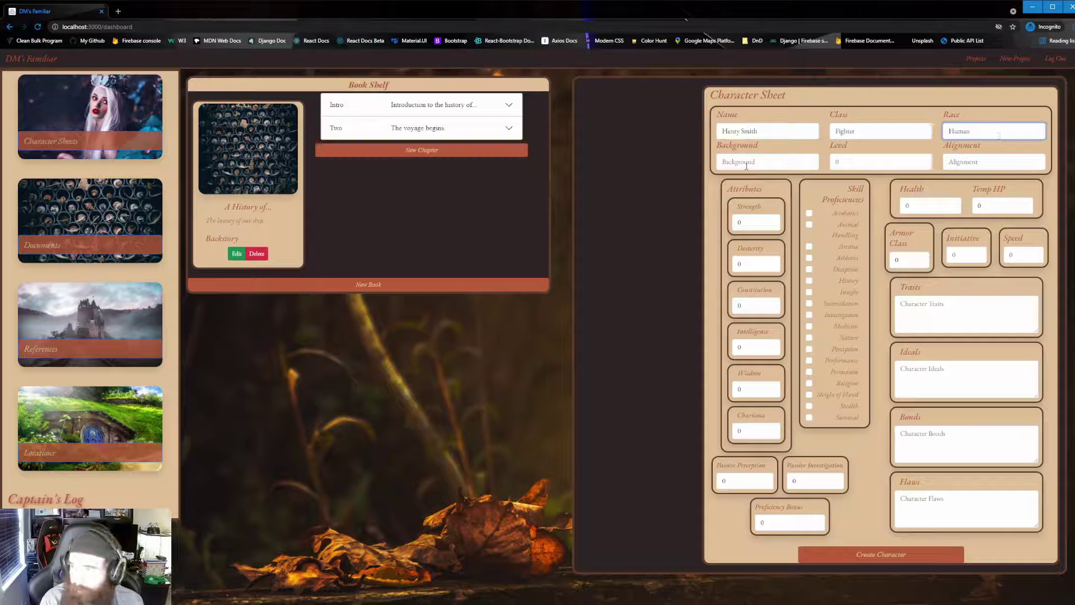
Set background Sailor, level 2 and alignment Lawful Good.
{"action": "left_click", "coordinate": [754, 160]}
{"action": "type", "text": "Sailor"}
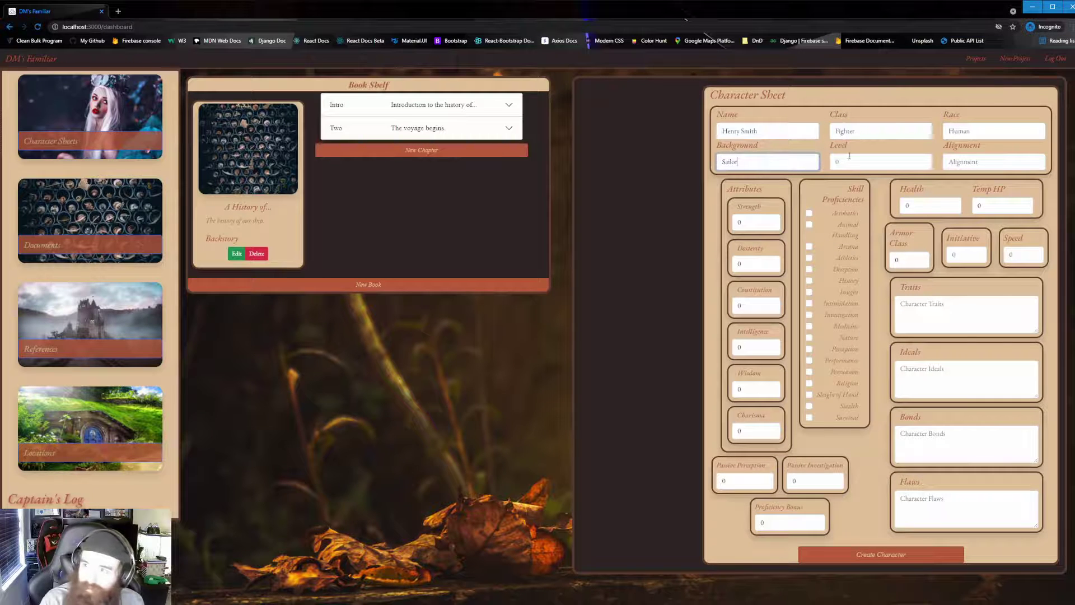
{"action": "key", "text": "Tab"}
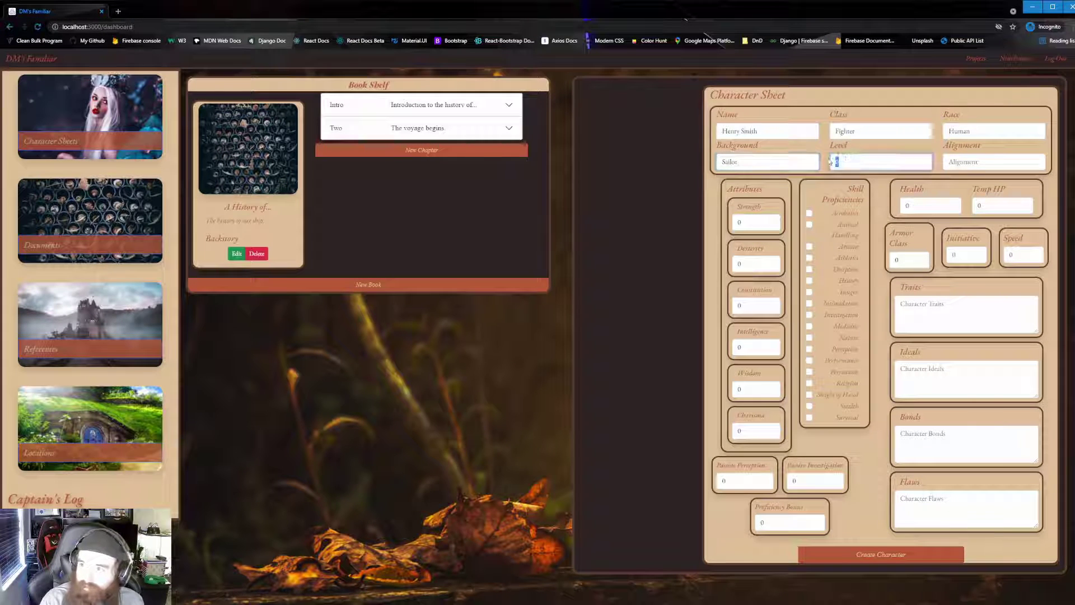
{"action": "left_click", "coordinate": [980, 163]}
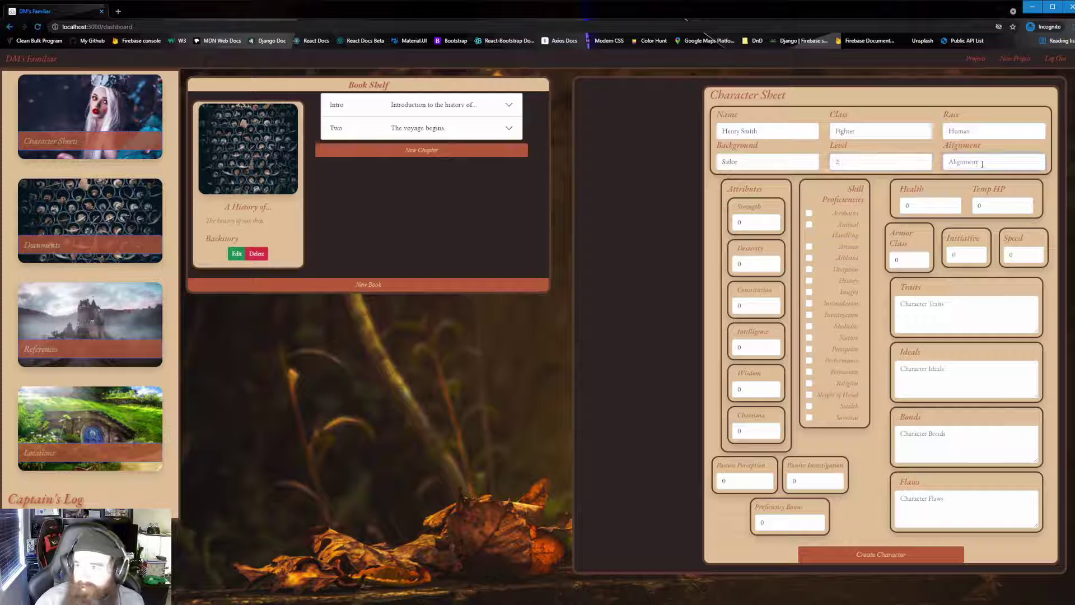
{"action": "type", "text": "G"}
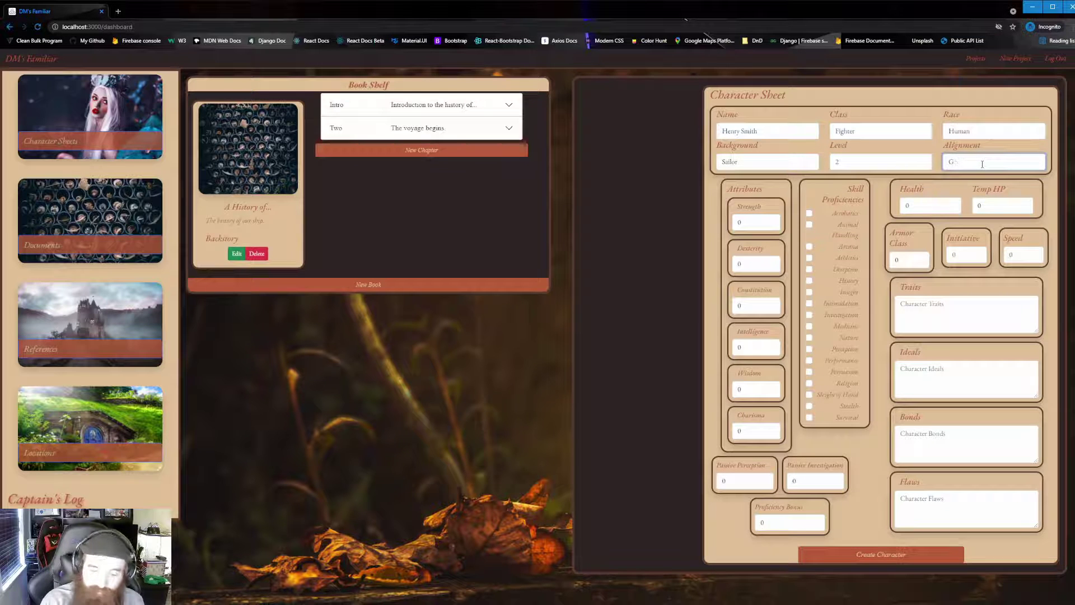
{"action": "key", "text": "BackSpace"}
{"action": "type", "text": "Lawful G"}
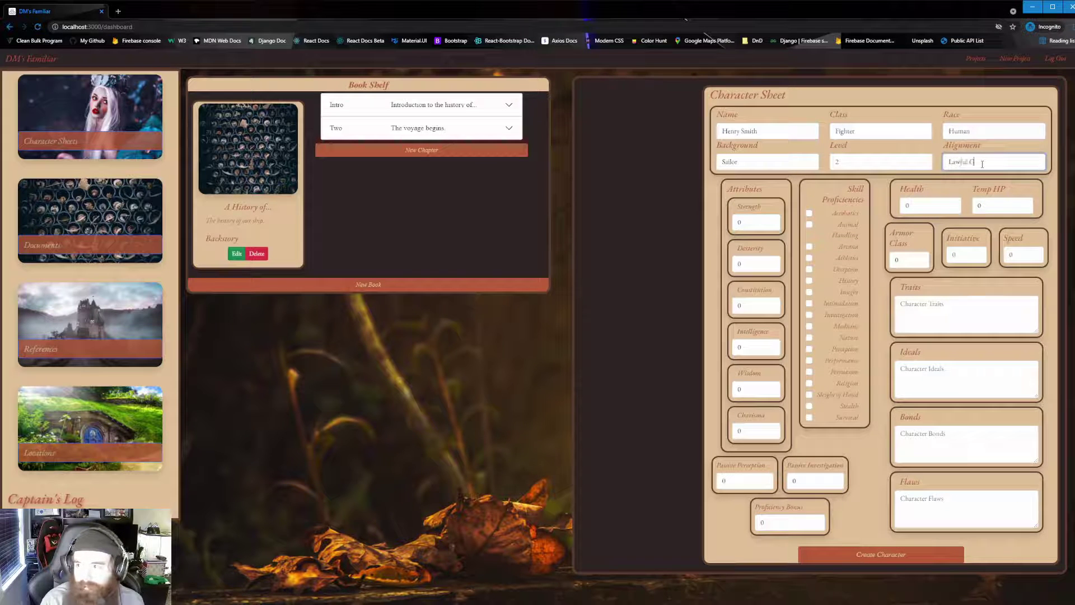
{"action": "type", "text": "ood"}
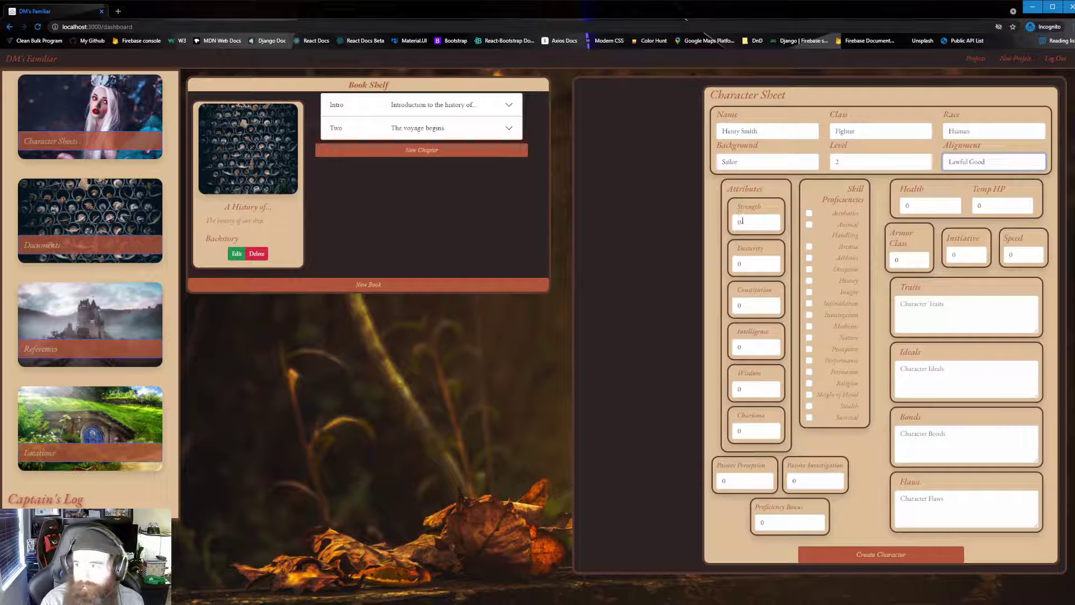
Enter Strength 14, Dexterity 16 and Constitution 18.
{"action": "left_click", "coordinate": [750, 222]}
{"action": "type", "text": "14"}
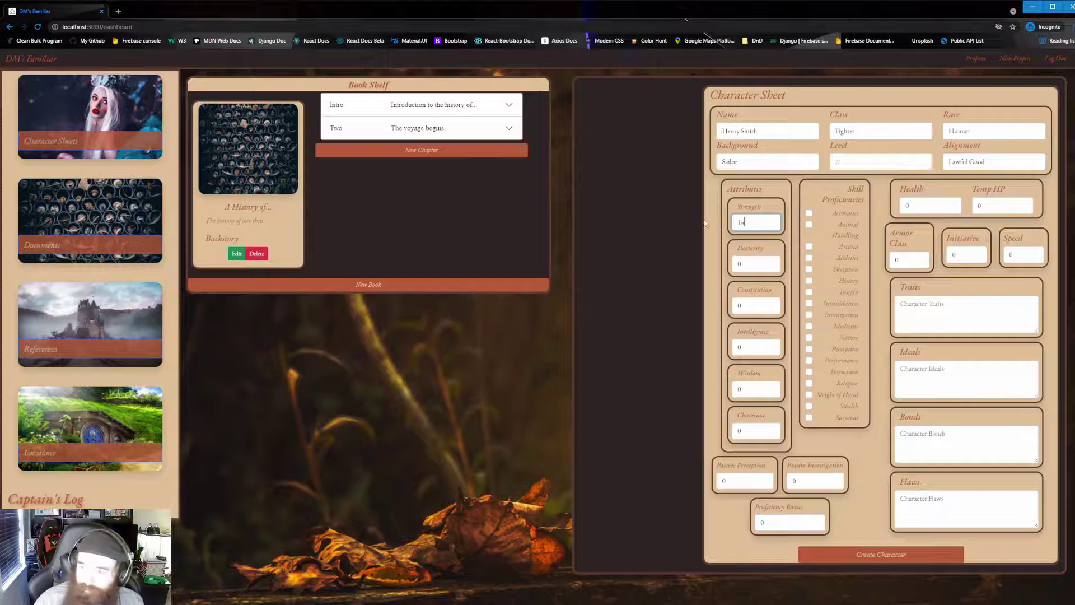
{"action": "key", "text": "Tab"}
{"action": "type", "text": "16"}
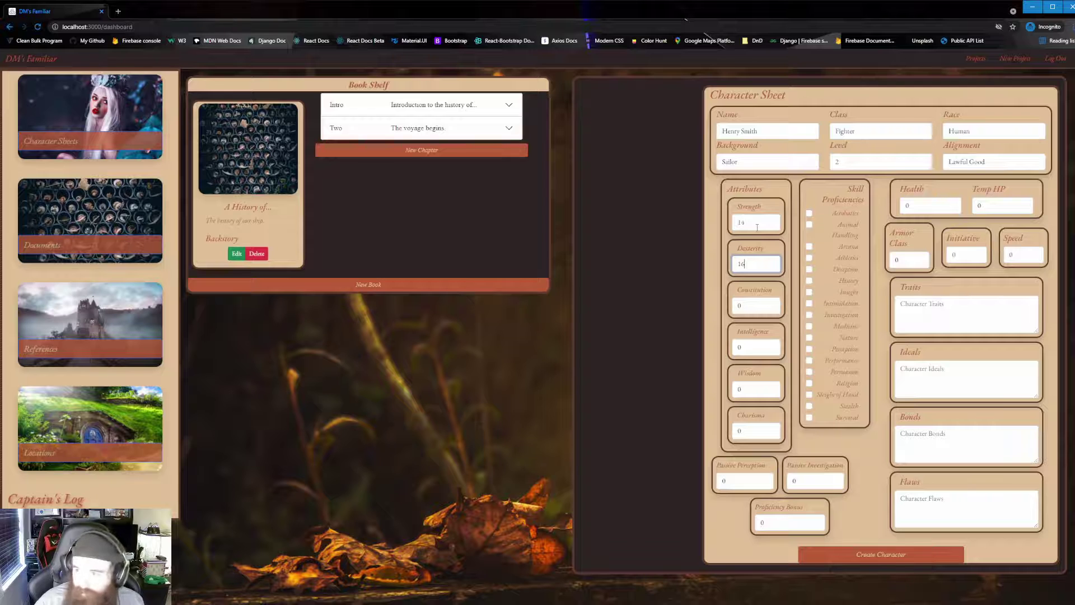
{"action": "key", "text": "Tab"}
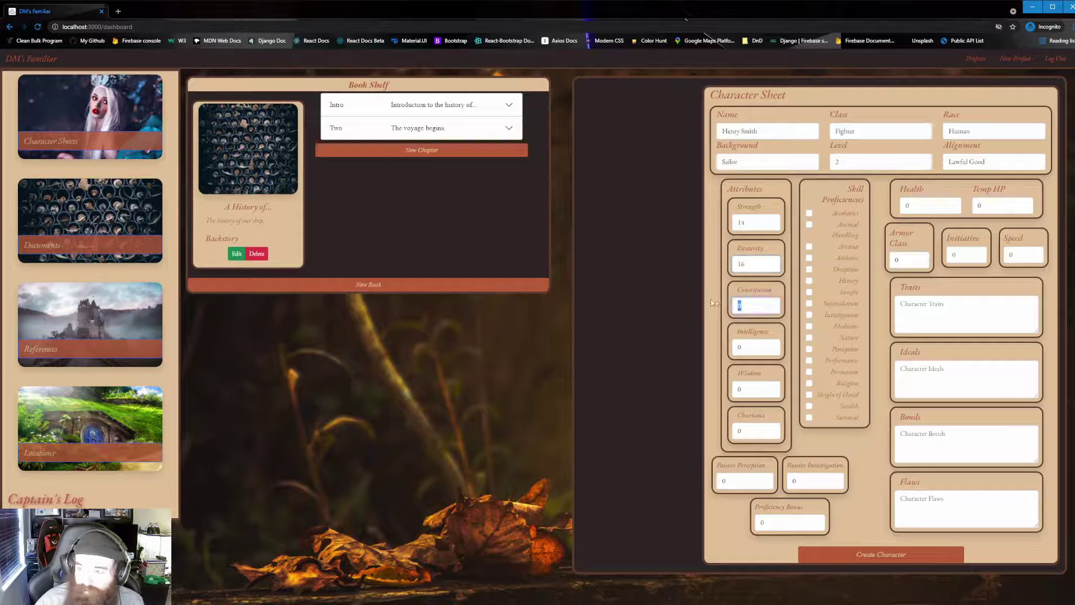
{"action": "type", "text": "18"}
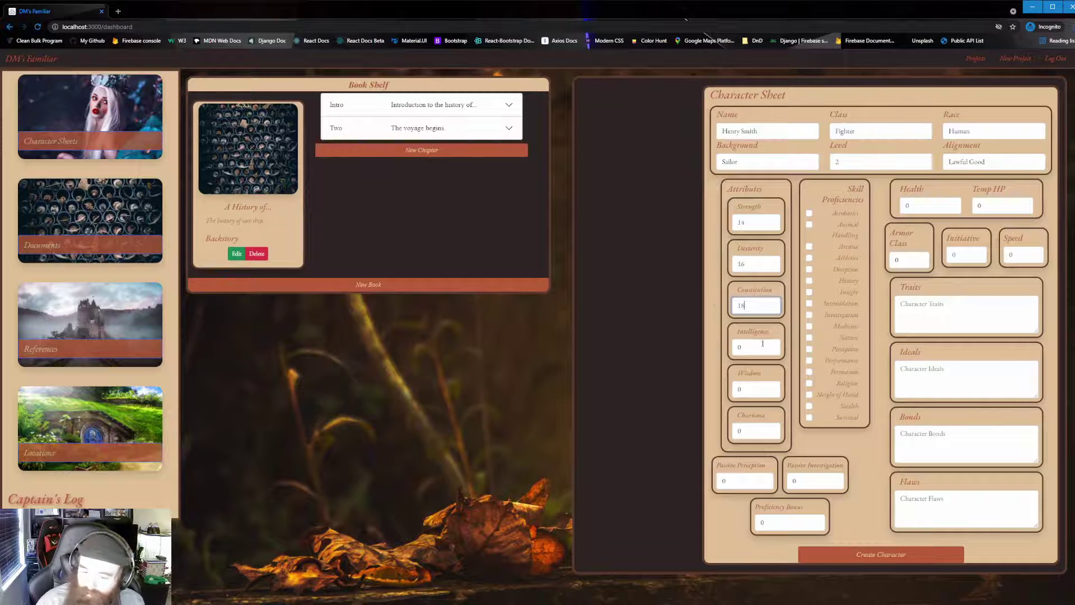
Enter Intelligence 12, Wisdom 14 and Charisma 10, then review the sheet.
{"action": "key", "text": "Tab"}
{"action": "type", "text": "12"}
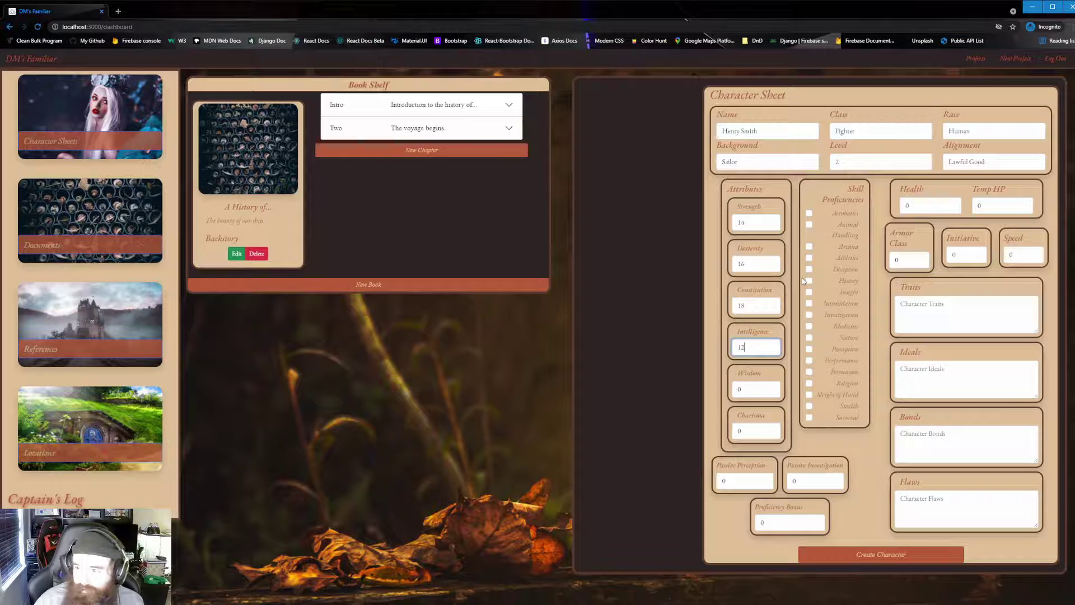
{"action": "key", "text": "Tab"}
{"action": "type", "text": "14"}
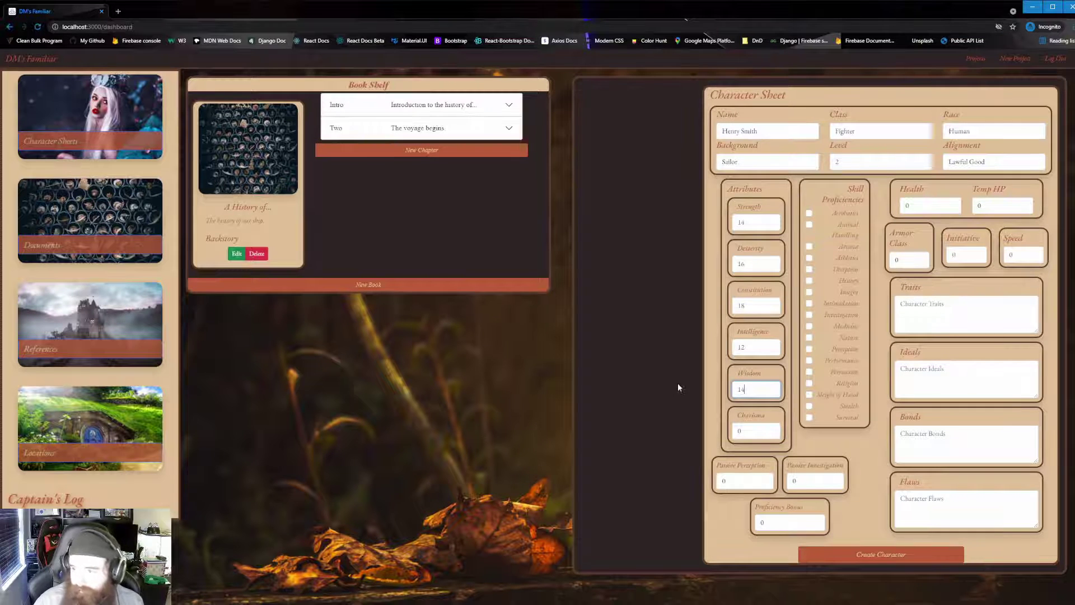
{"action": "key", "text": "Tab"}
{"action": "type", "text": "10"}
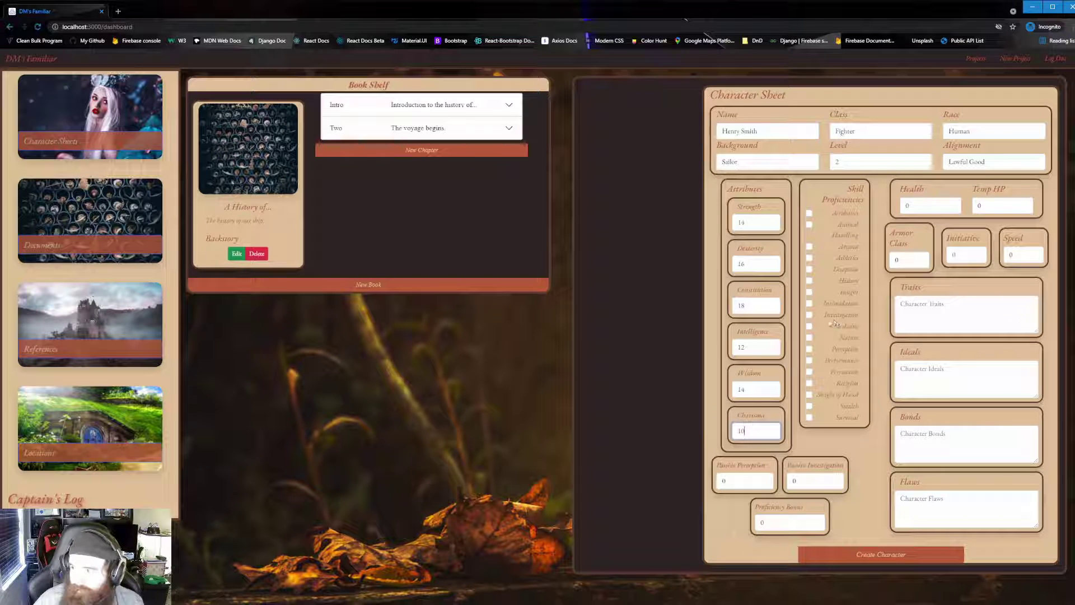
{"action": "scroll", "coordinate": [872, 275], "scroll_direction": "down", "scroll_amount": 1}
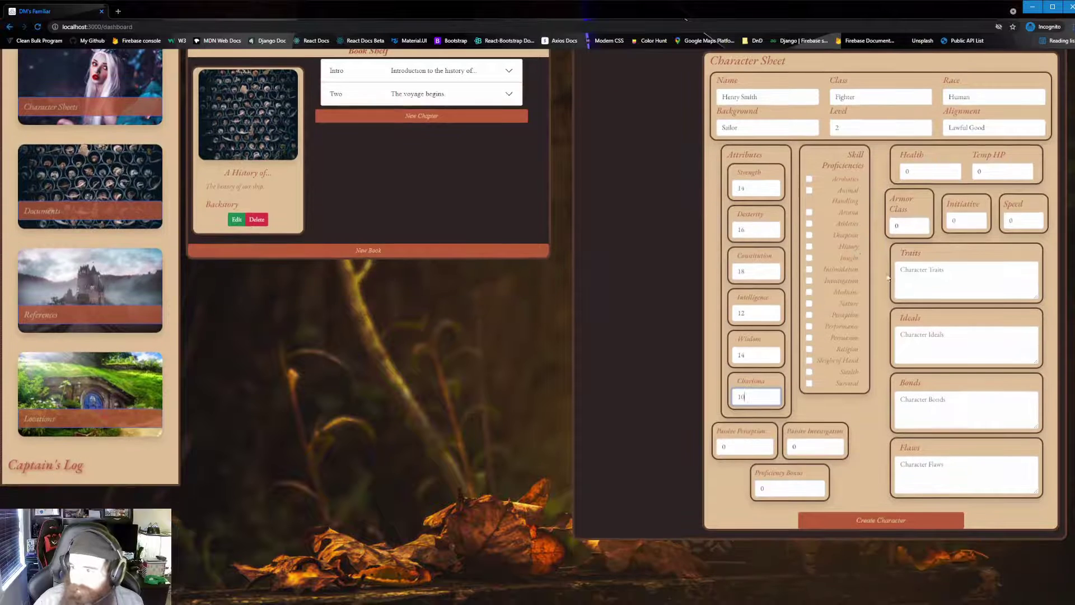
{"action": "scroll", "coordinate": [894, 217], "scroll_direction": "up", "scroll_amount": 1}
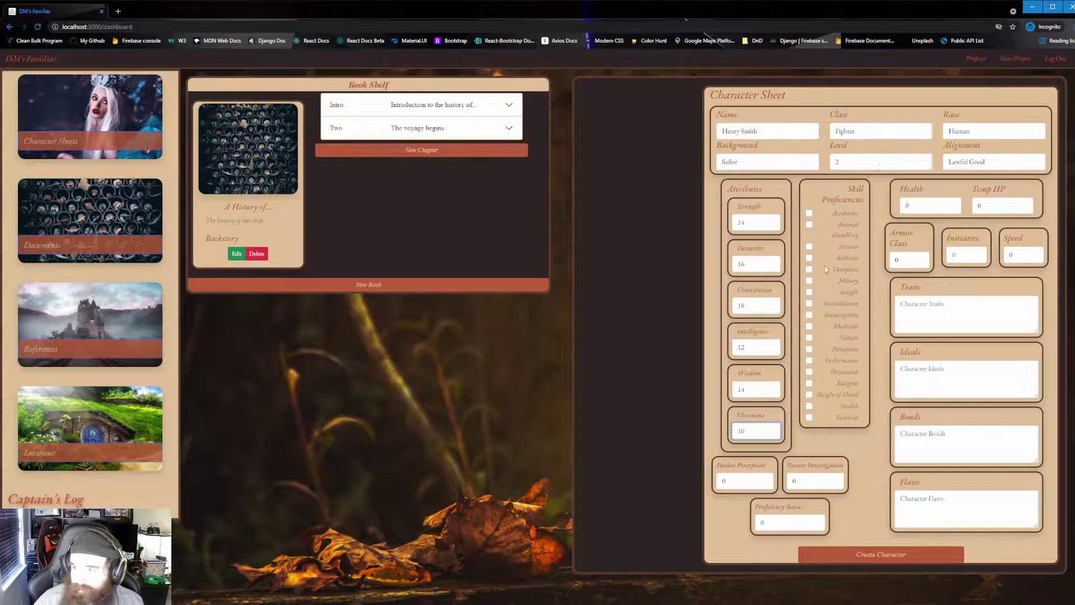
Mark Animal Handling, Intimidation, Investigation and Nature as skill proficiencies.
{"action": "left_click", "coordinate": [809, 225]}
{"action": "left_click", "coordinate": [809, 303]}
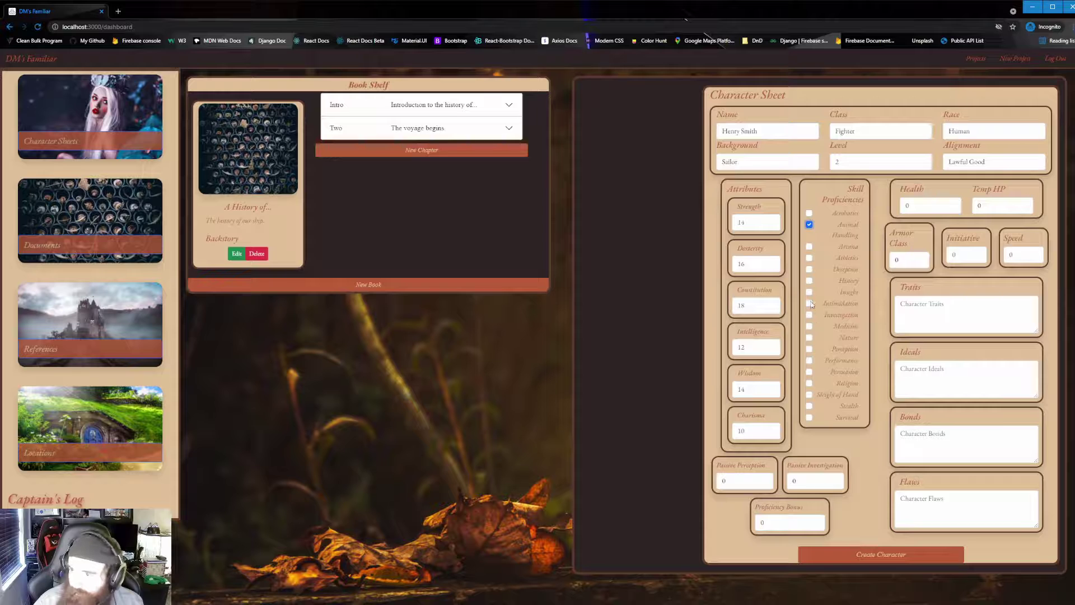
{"action": "left_click", "coordinate": [808, 315]}
{"action": "left_click", "coordinate": [809, 337]}
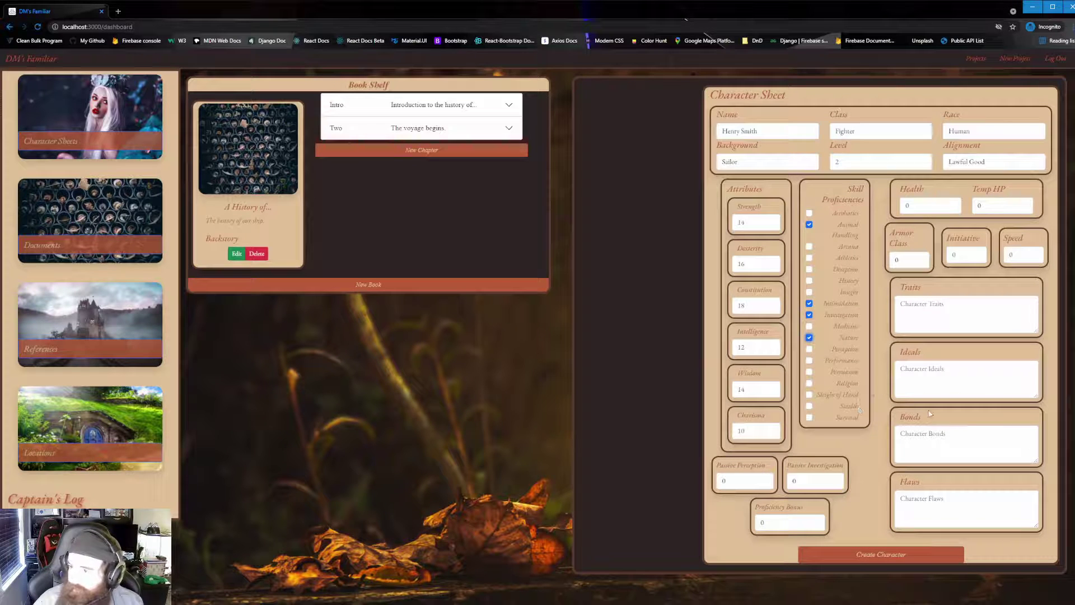
Resize the Traits and Ideals boxes back to normal and save the new Fighter character.
{"action": "left_click", "coordinate": [1016, 325]}
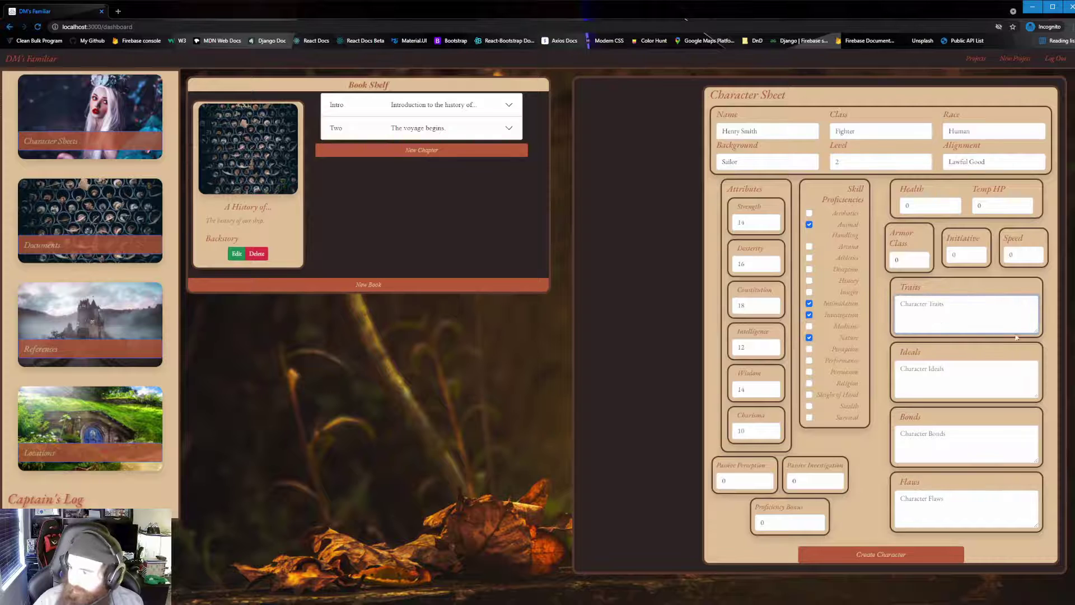
{"action": "left_click_drag", "start_coordinate": [1036, 332], "coordinate": [1040, 439]}
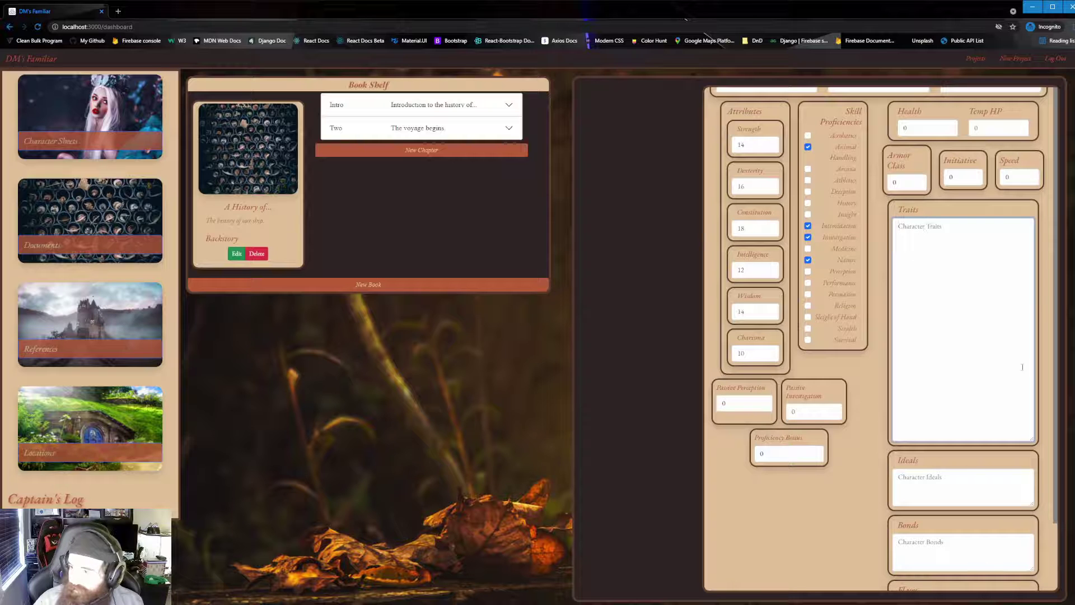
{"action": "left_click_drag", "start_coordinate": [1036, 441], "coordinate": [1022, 365]}
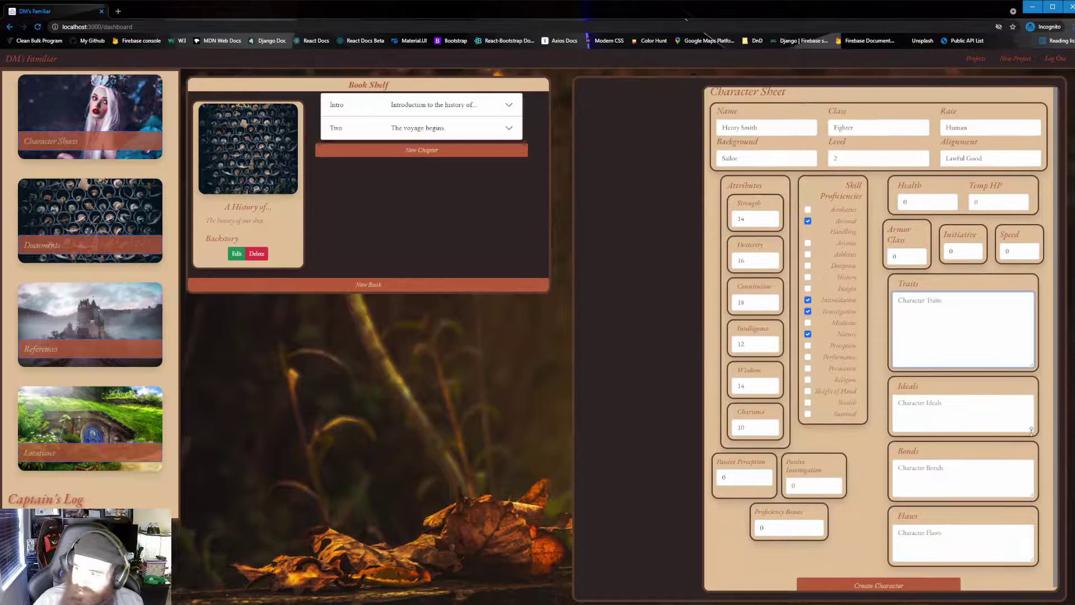
{"action": "left_click_drag", "start_coordinate": [1030, 430], "coordinate": [1033, 458]}
{"action": "left_click", "coordinate": [969, 299]}
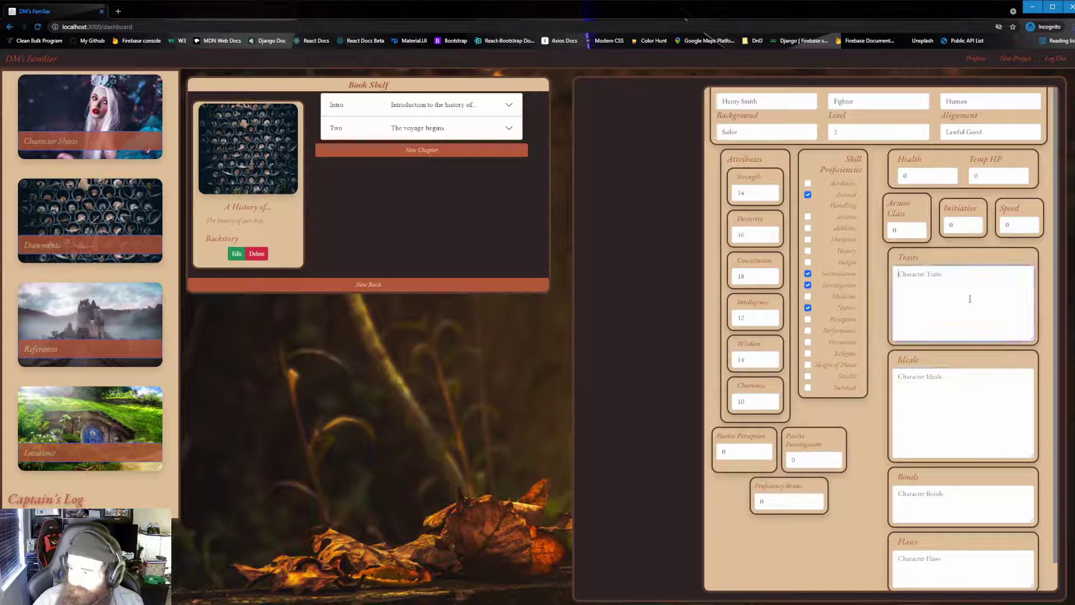
{"action": "left_click_drag", "start_coordinate": [1033, 340], "coordinate": [1030, 325]}
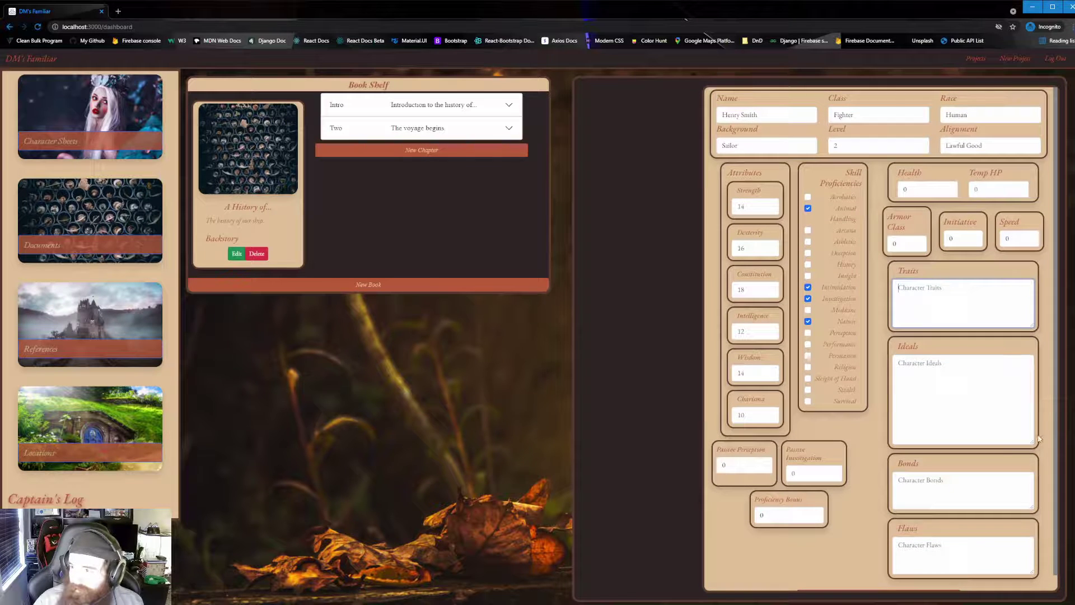
{"action": "left_click_drag", "start_coordinate": [1032, 443], "coordinate": [1023, 422]}
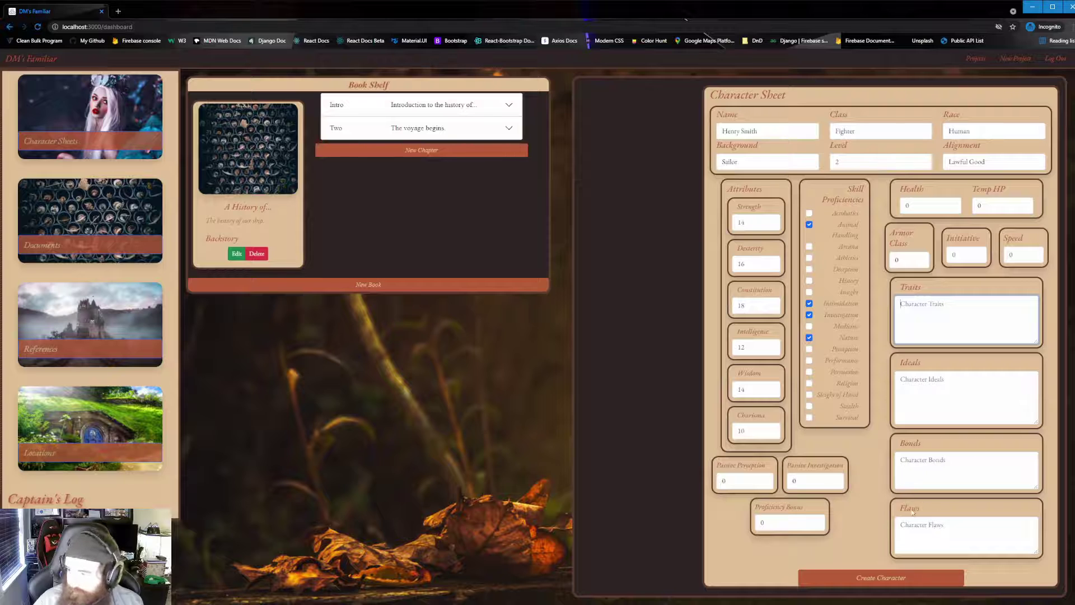
{"action": "left_click", "coordinate": [886, 582]}
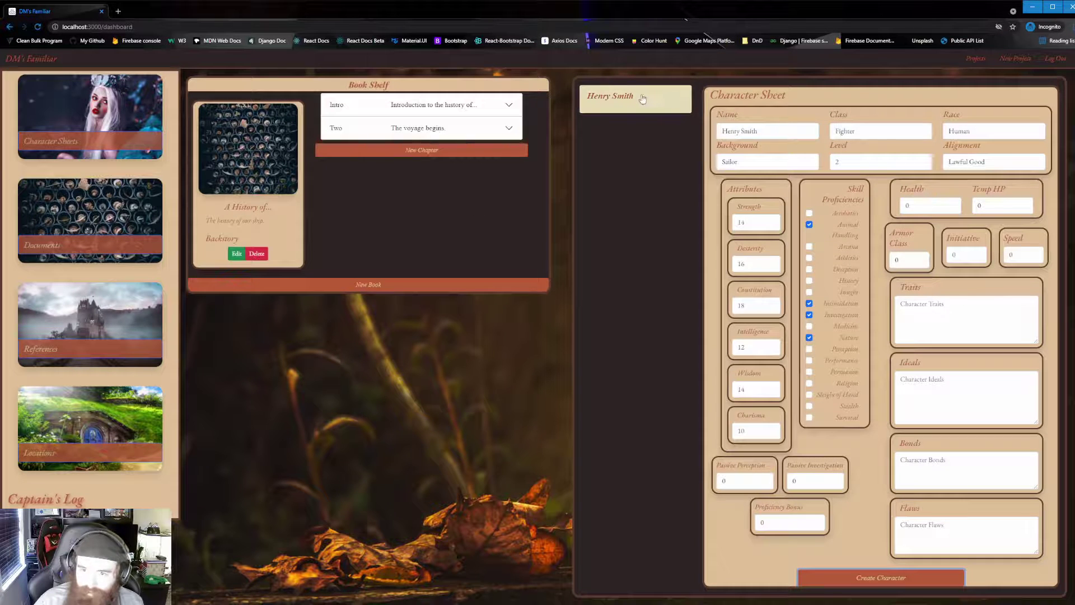
Add a book named after the character in Character Documents, summarised as their documents and backstory.
{"action": "left_click", "coordinate": [381, 286]}
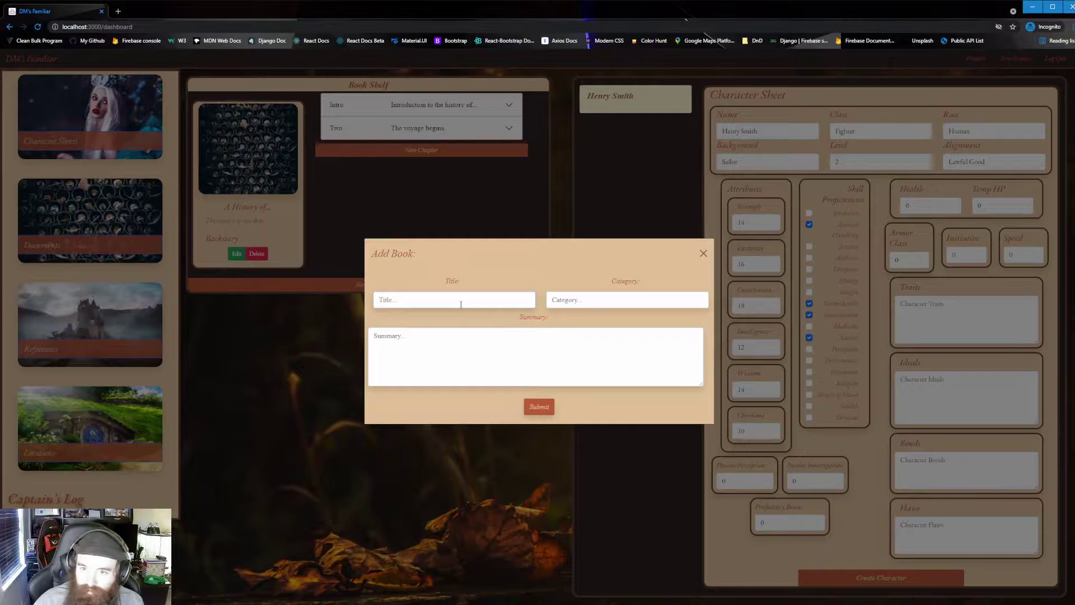
{"action": "type", "text": "Henry S"}
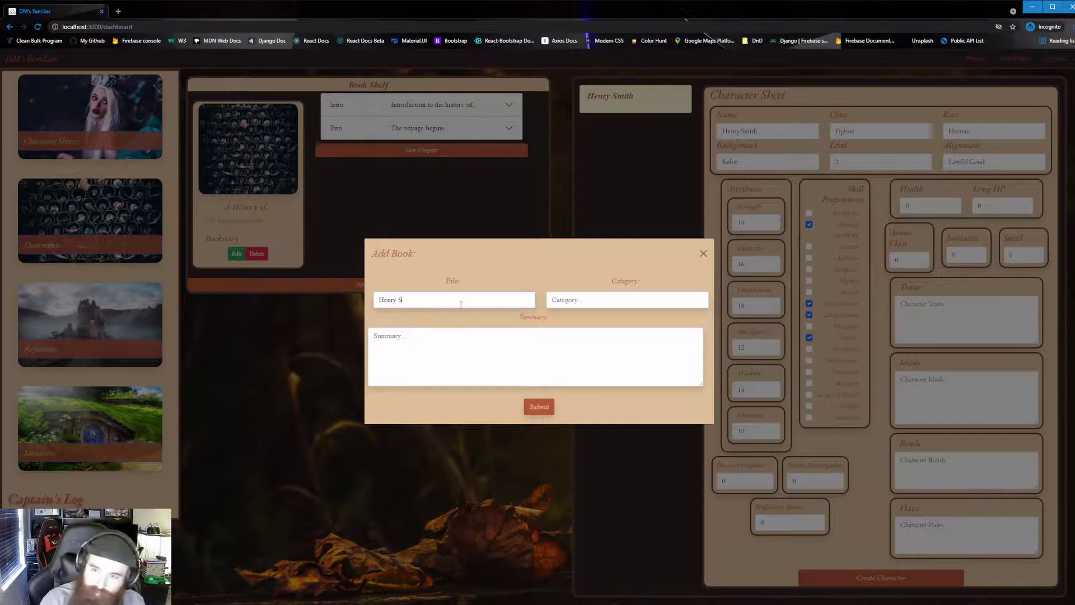
{"action": "type", "text": "mith"}
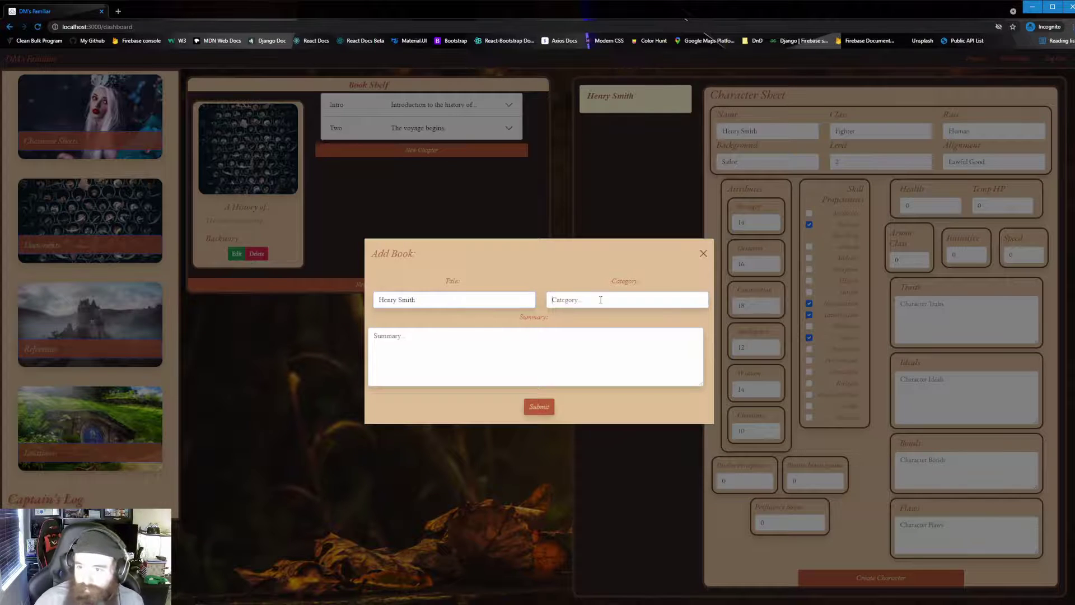
{"action": "type", "text": "Charac"}
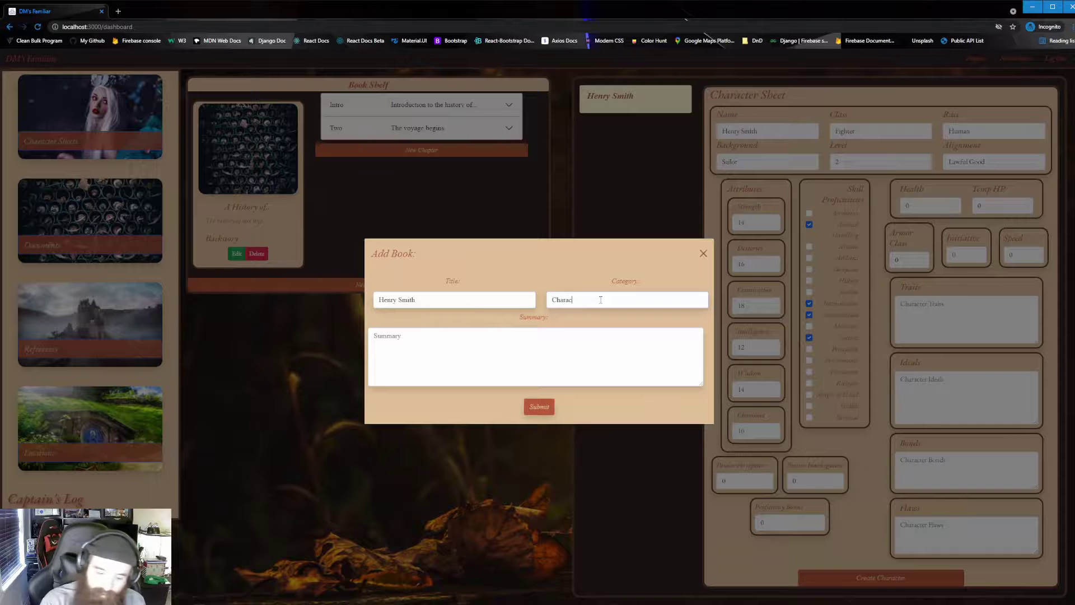
{"action": "type", "text": "ter Documents"}
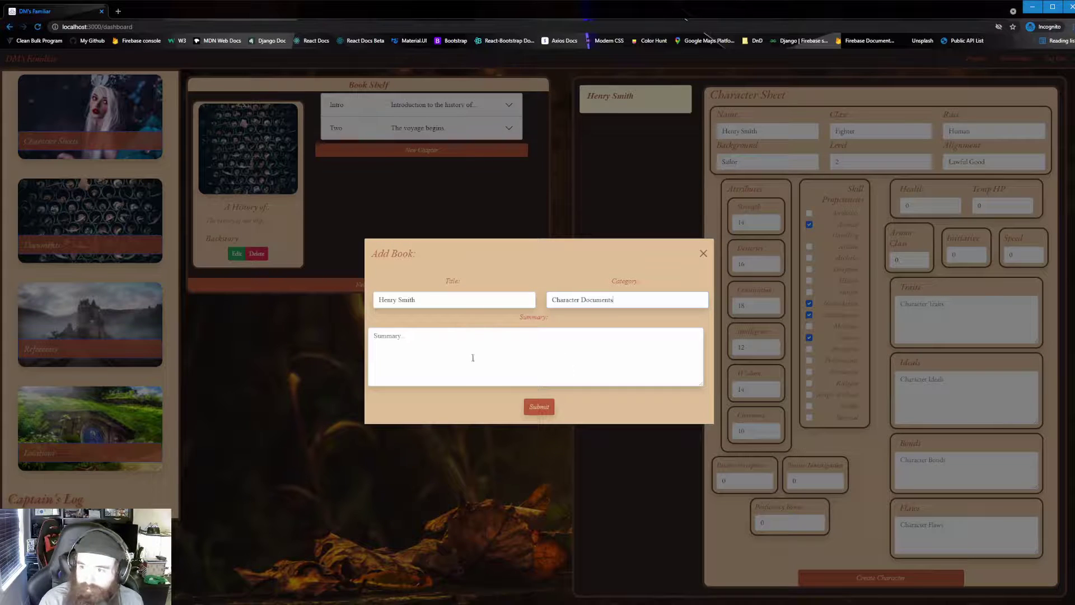
{"action": "type", "text": "The d"}
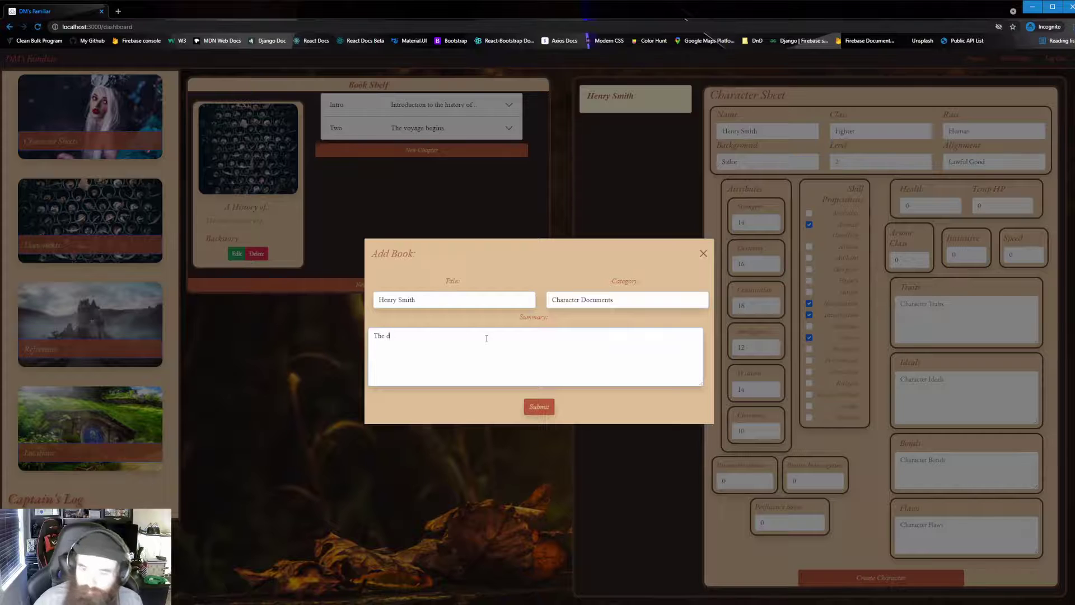
{"action": "type", "text": "ocuments and ba"}
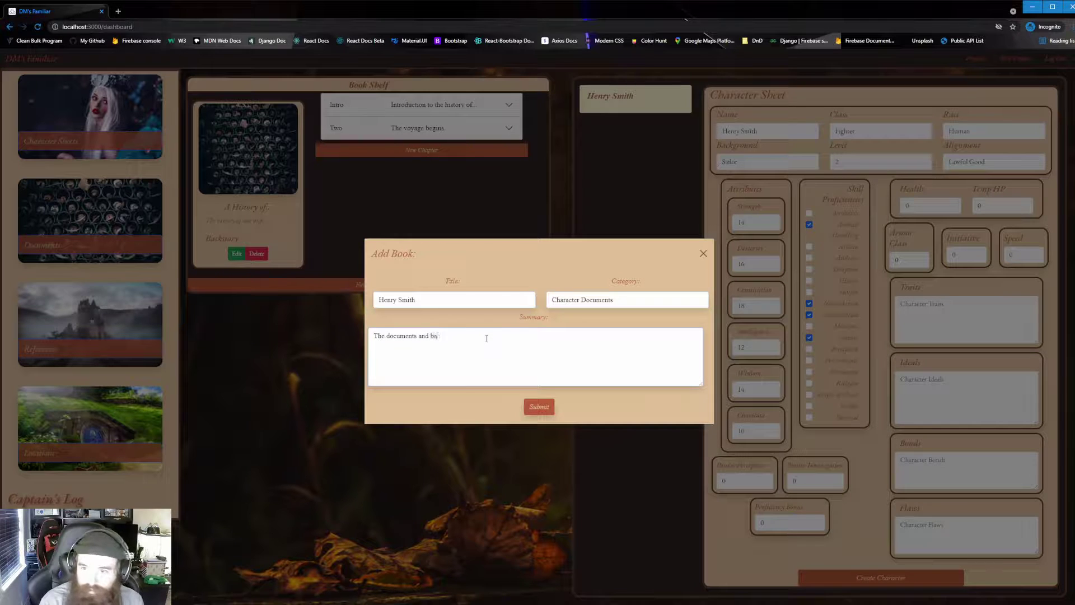
{"action": "type", "text": "ckstory for He"}
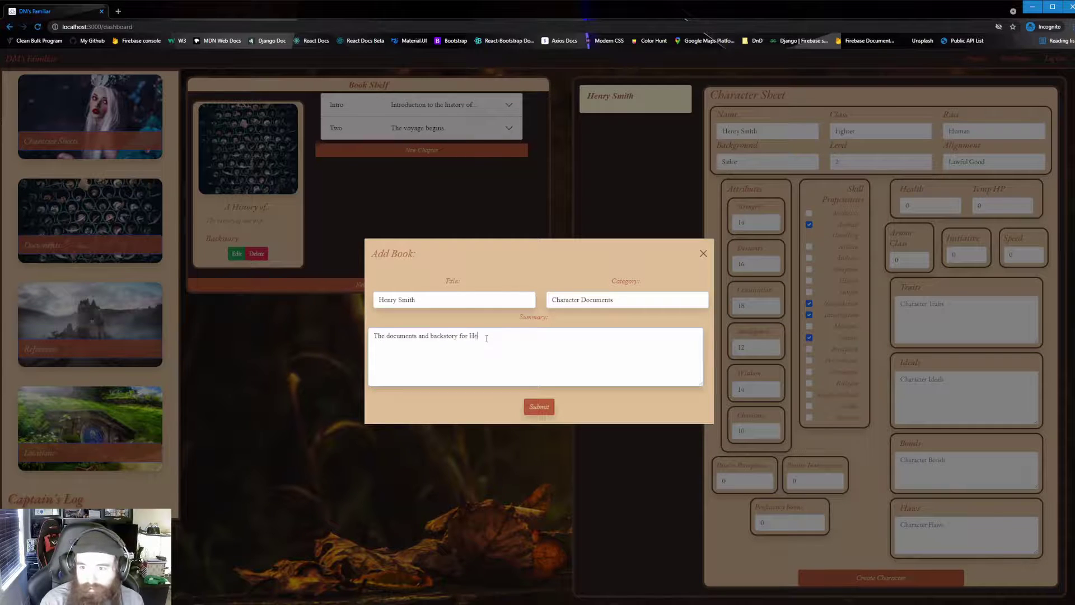
{"action": "type", "text": "nry Smith"}
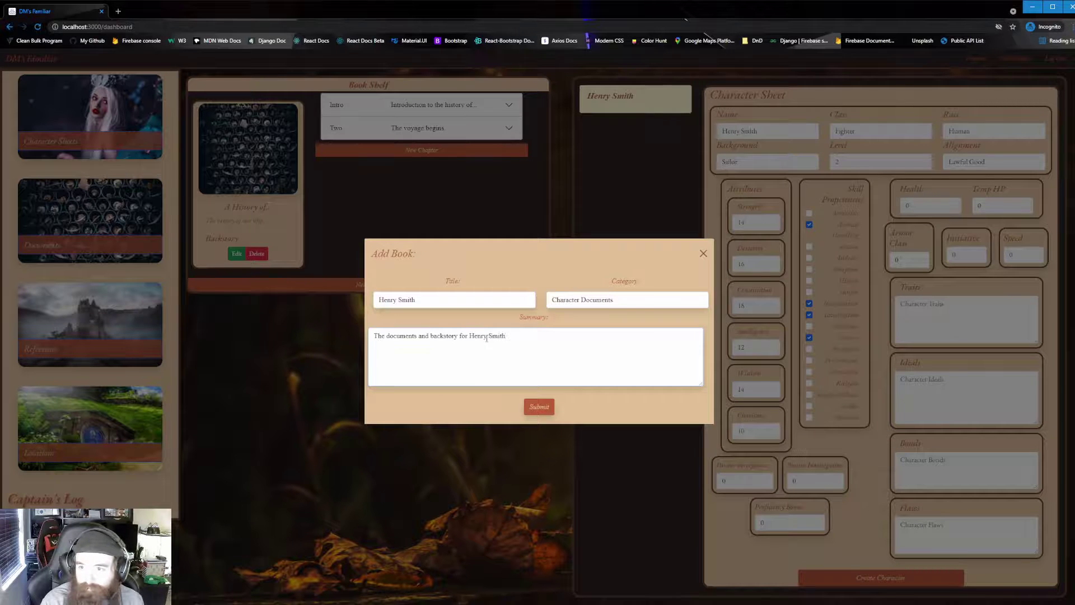
{"action": "left_click", "coordinate": [539, 407]}
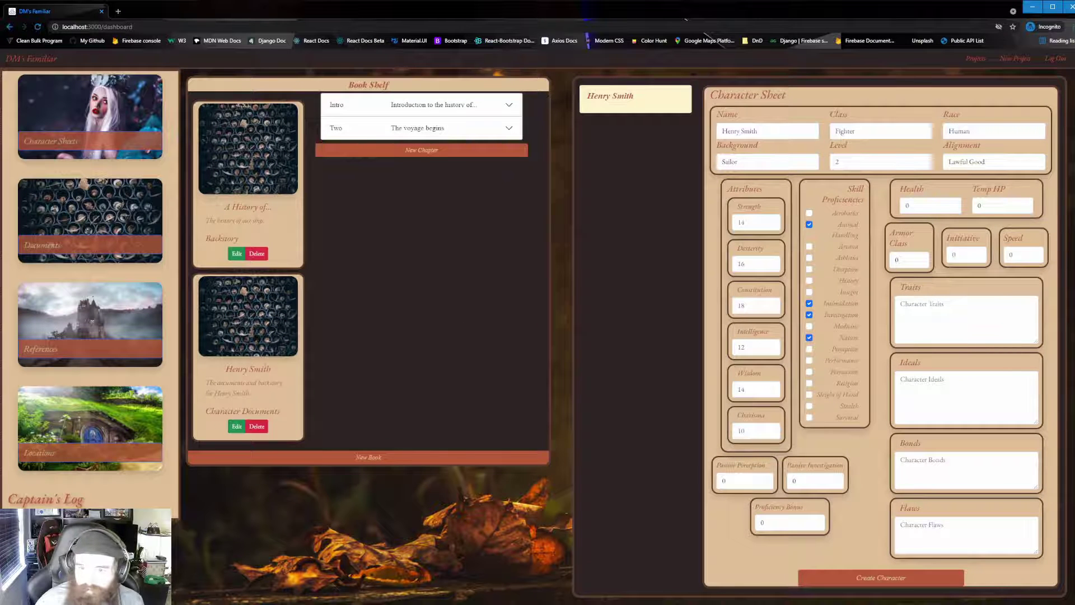
Add a 'Backstory' chapter to the character's book with Roryk Backstory.docx attached.
{"action": "left_click", "coordinate": [263, 362]}
{"action": "left_click", "coordinate": [423, 113]}
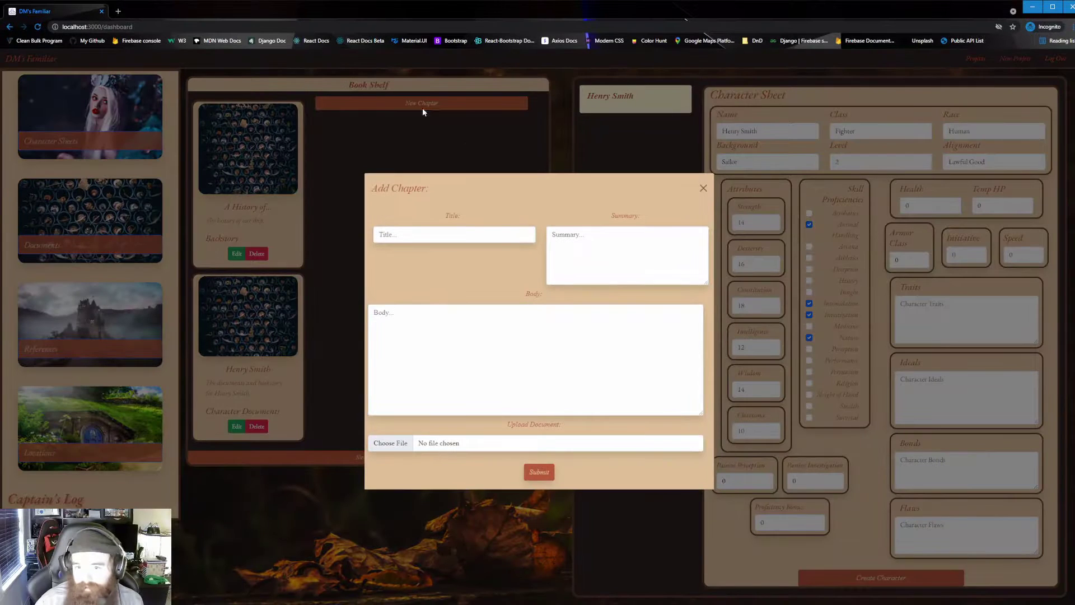
{"action": "type", "text": "Backstory"}
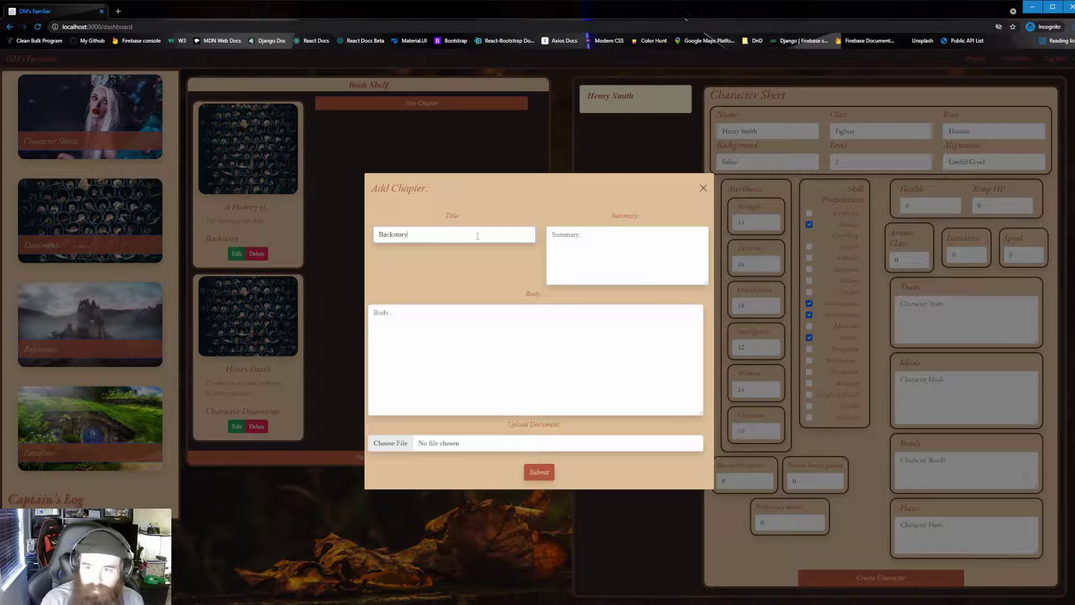
{"action": "left_click", "coordinate": [630, 242]}
{"action": "type", "text": "Ba"}
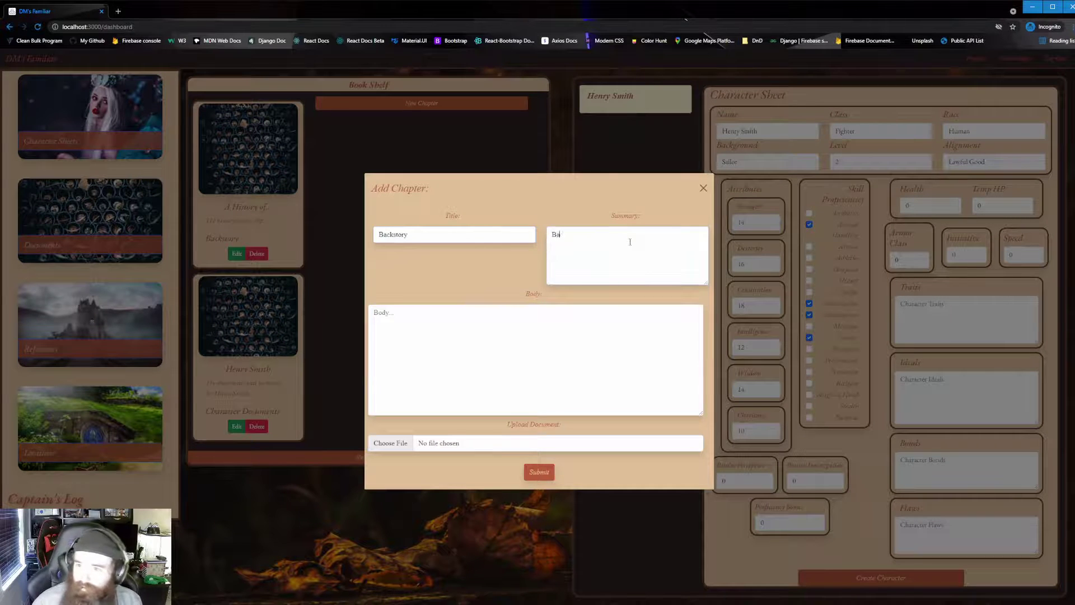
{"action": "type", "text": "ckstory of H"}
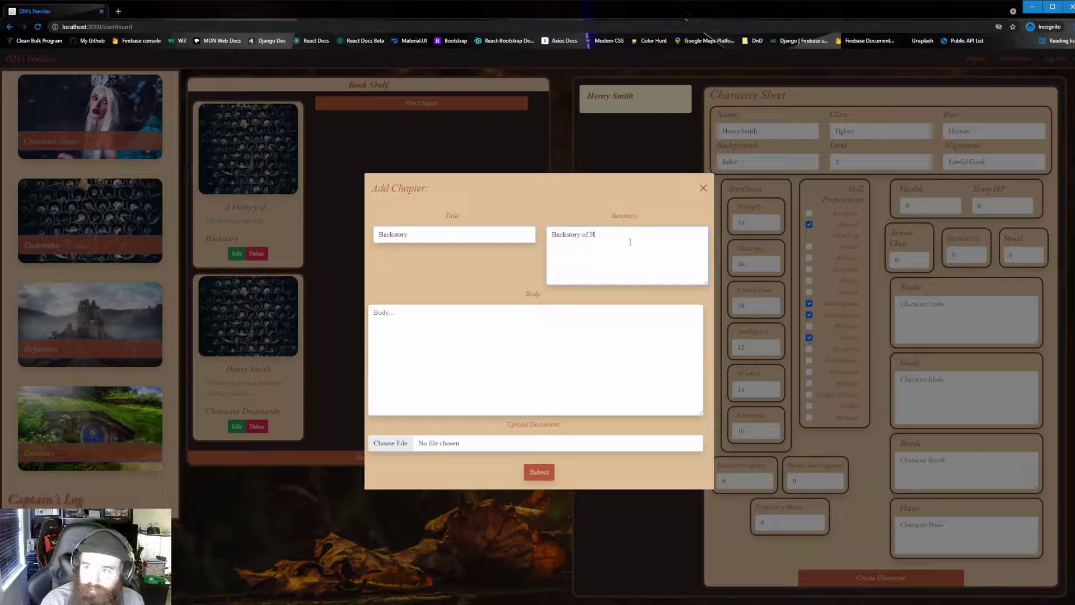
{"action": "type", "text": "enry Smith"}
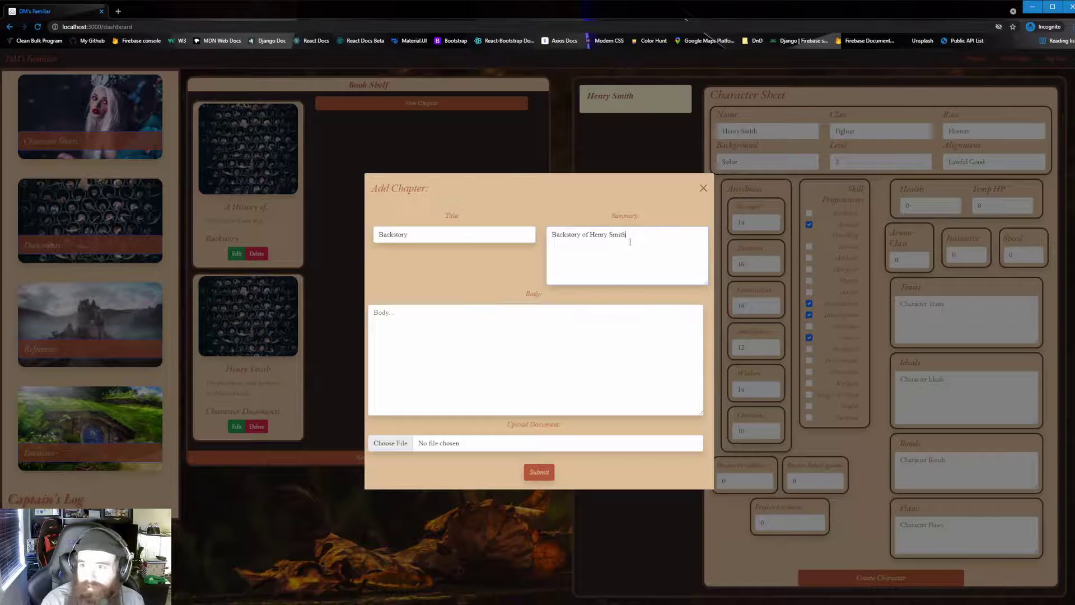
{"action": "type", "text": "."}
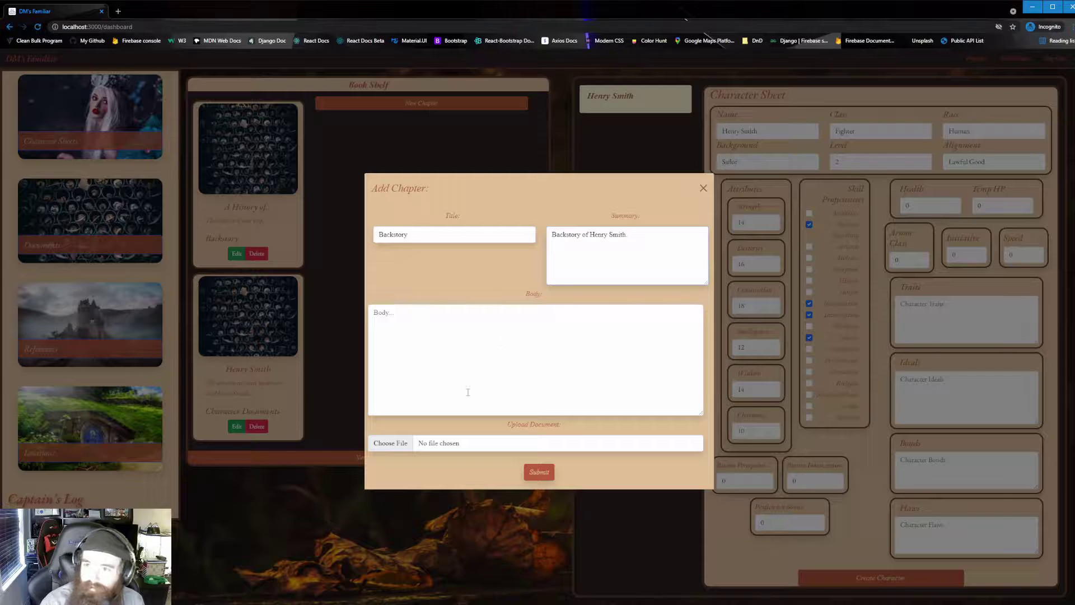
{"action": "left_click", "coordinate": [414, 443]}
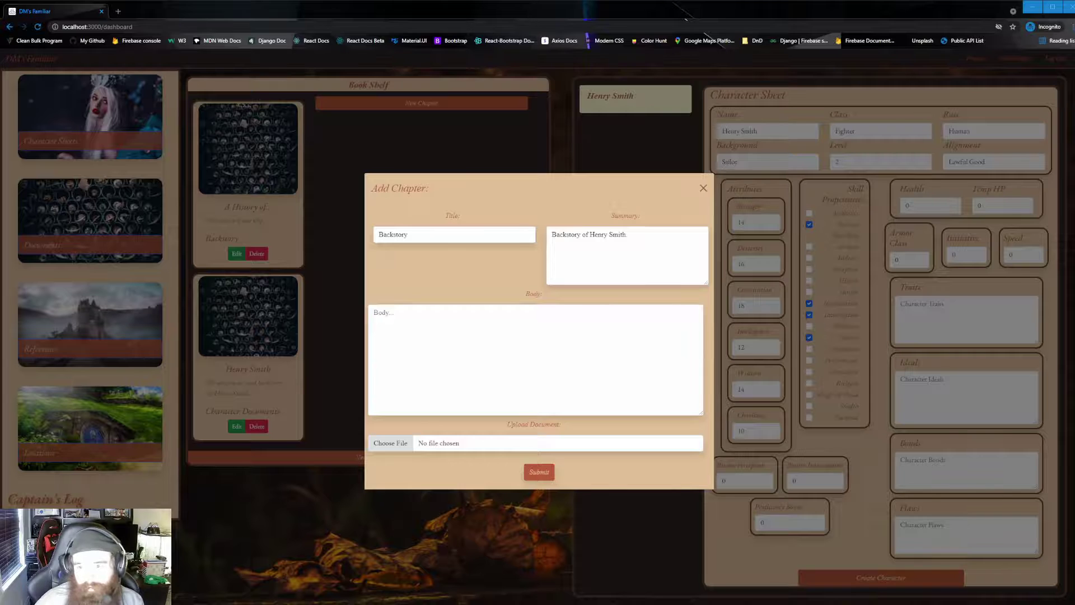
{"action": "key", "text": "Return"}
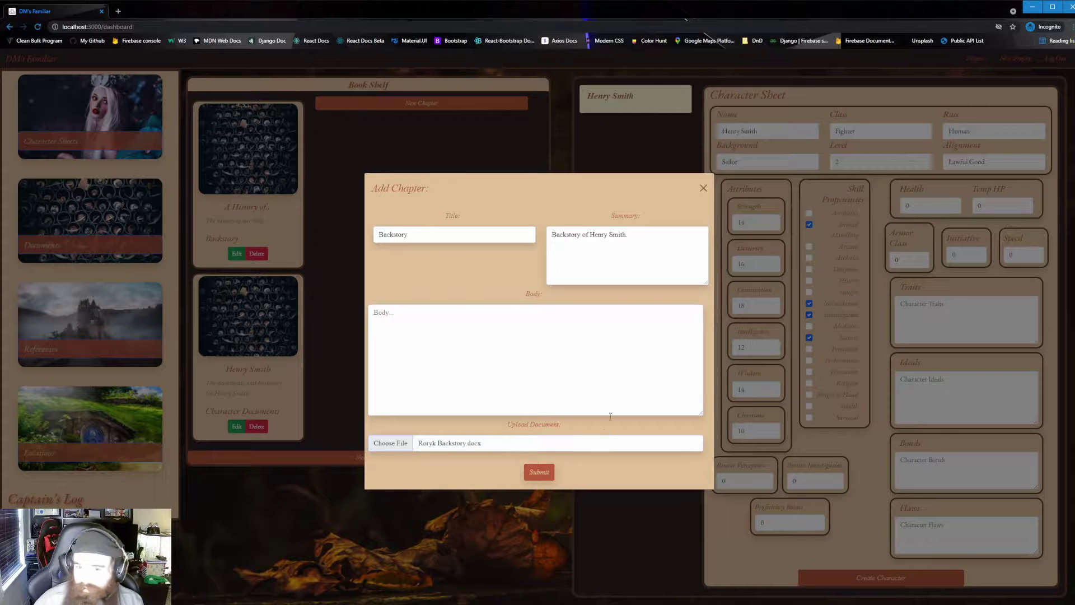
{"action": "left_click", "coordinate": [538, 472]}
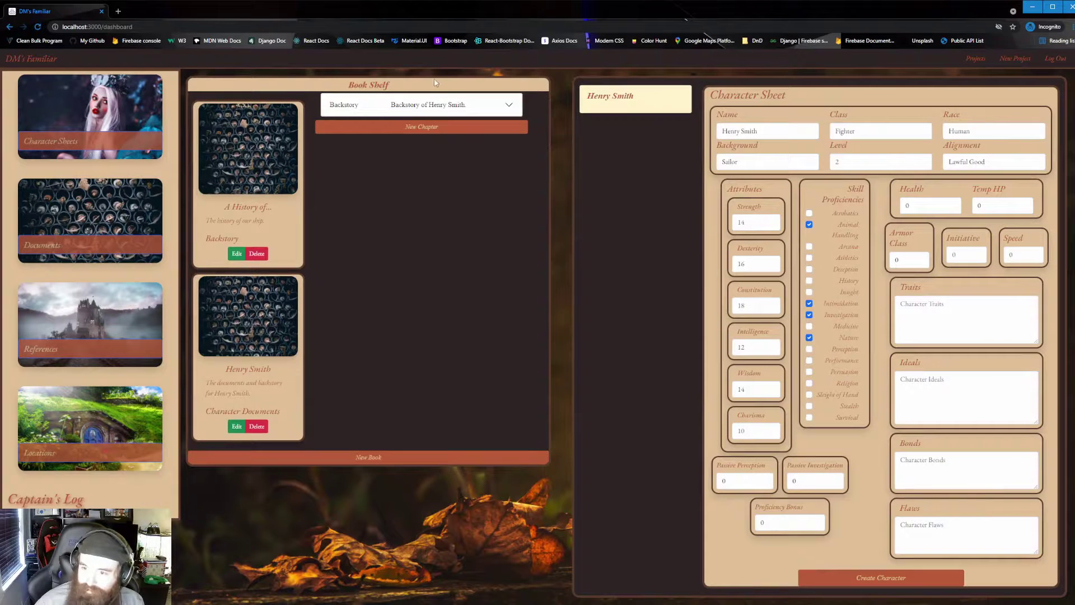
{"action": "left_click", "coordinate": [464, 106]}
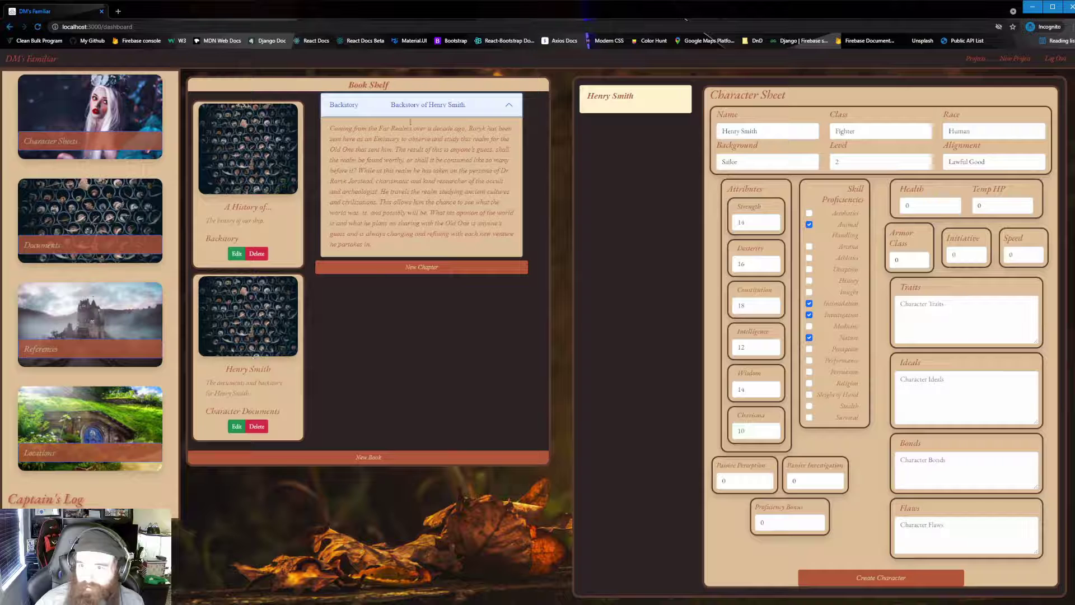
{"action": "left_click", "coordinate": [458, 110]}
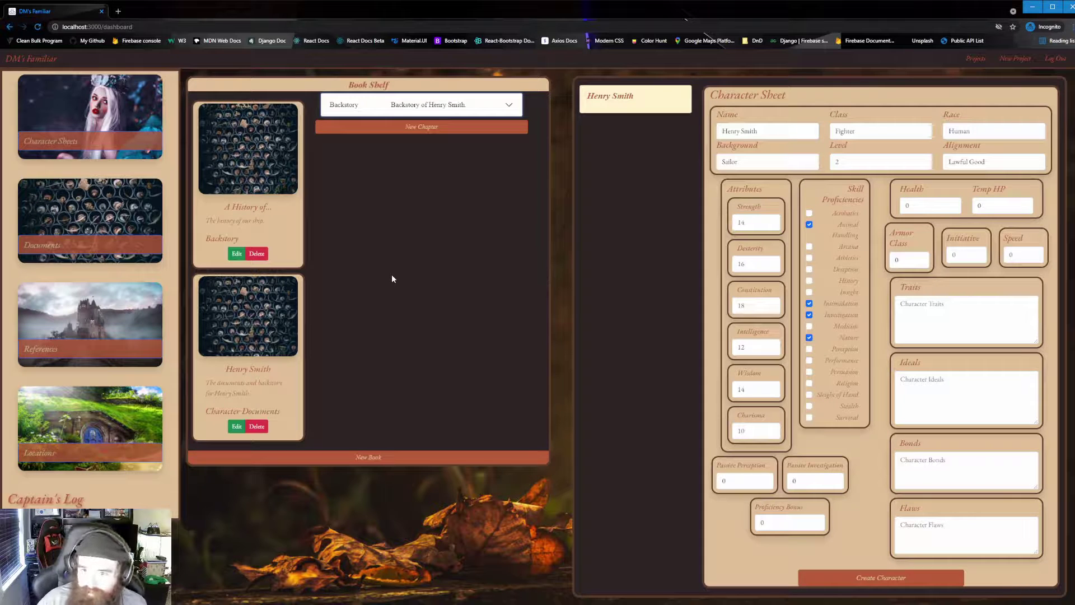
Toggle the Documents Book Shelf closed and open again, and close the Character Sheets panel.
{"action": "left_click", "coordinate": [55, 247]}
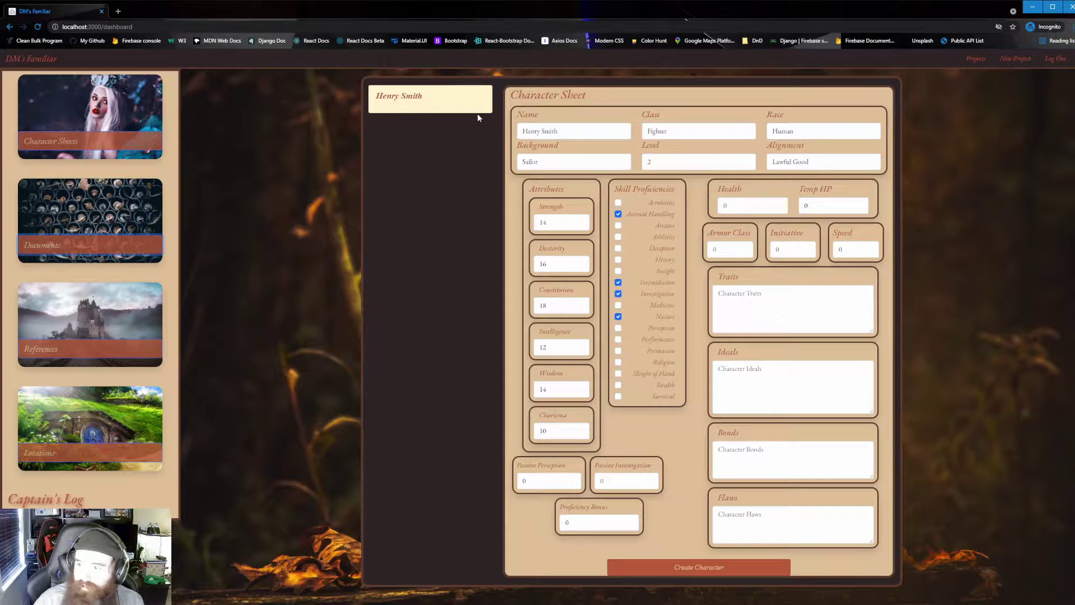
{"action": "left_click", "coordinate": [94, 246]}
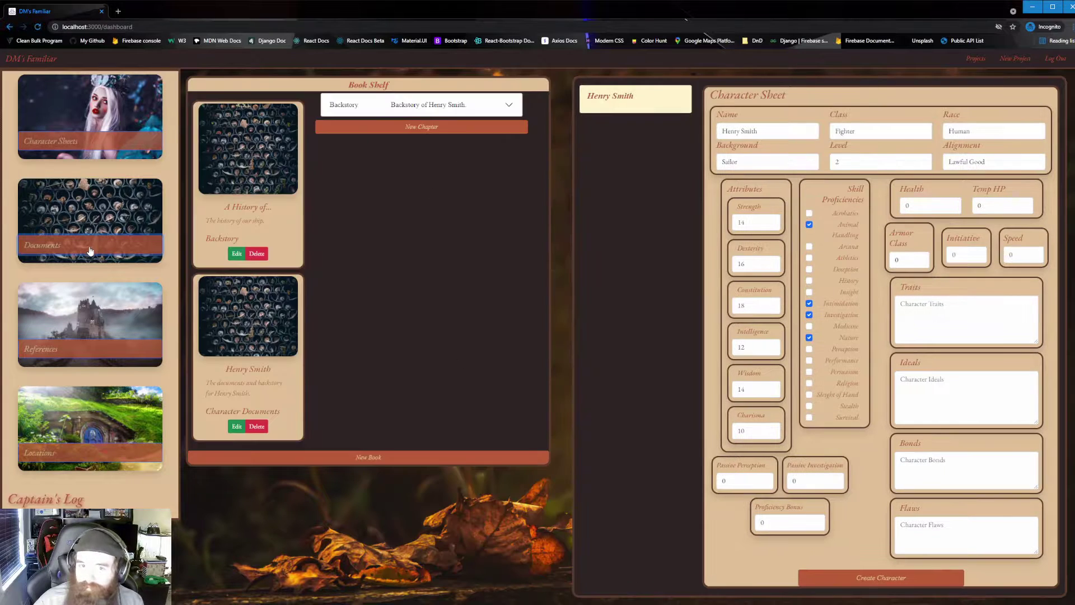
{"action": "left_click", "coordinate": [79, 149]}
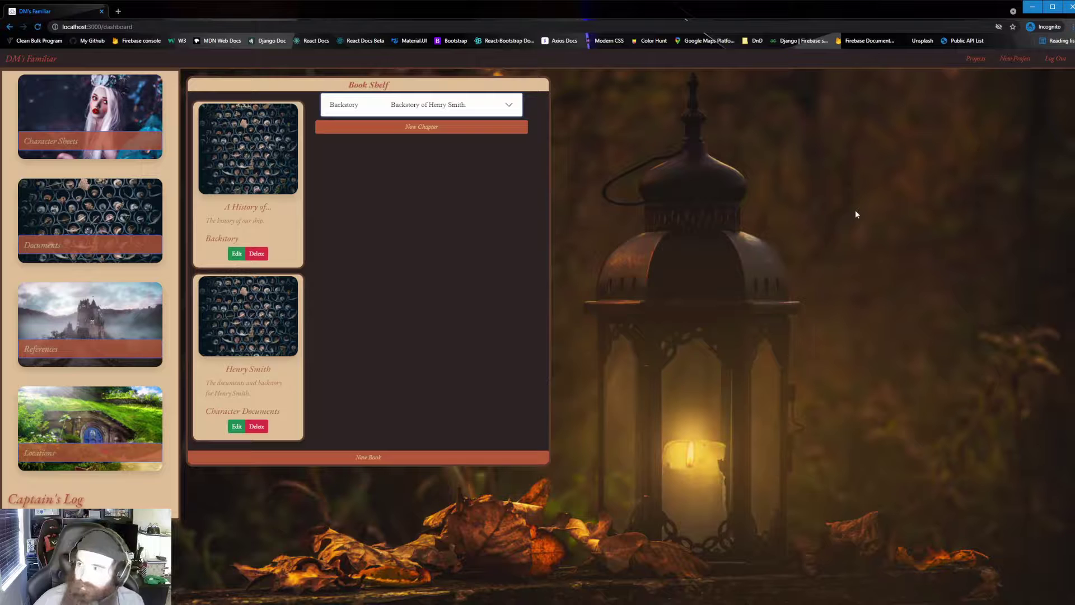
Log out, sign back in with Google, and delete the A Halfling's Tale project.
{"action": "left_click", "coordinate": [1055, 60]}
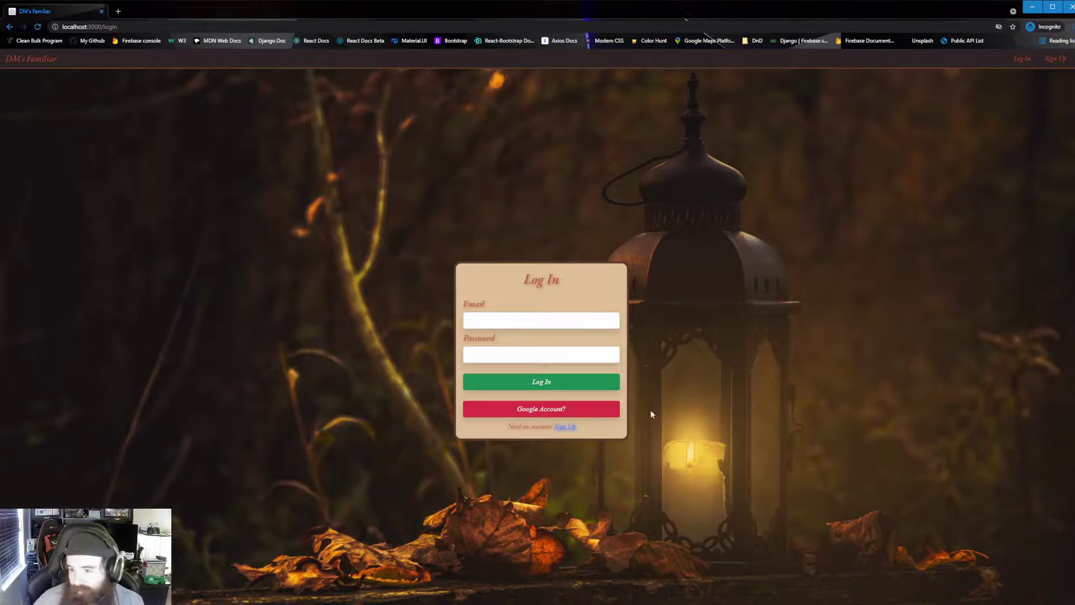
{"action": "left_click", "coordinate": [503, 409]}
{"action": "left_click", "coordinate": [510, 409]}
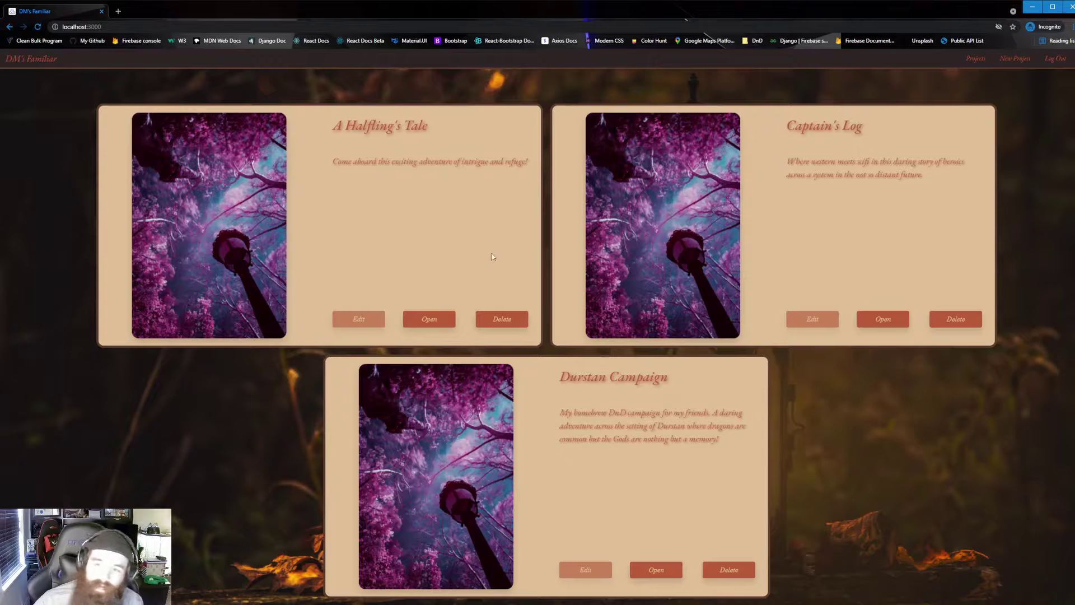
{"action": "left_click", "coordinate": [501, 320]}
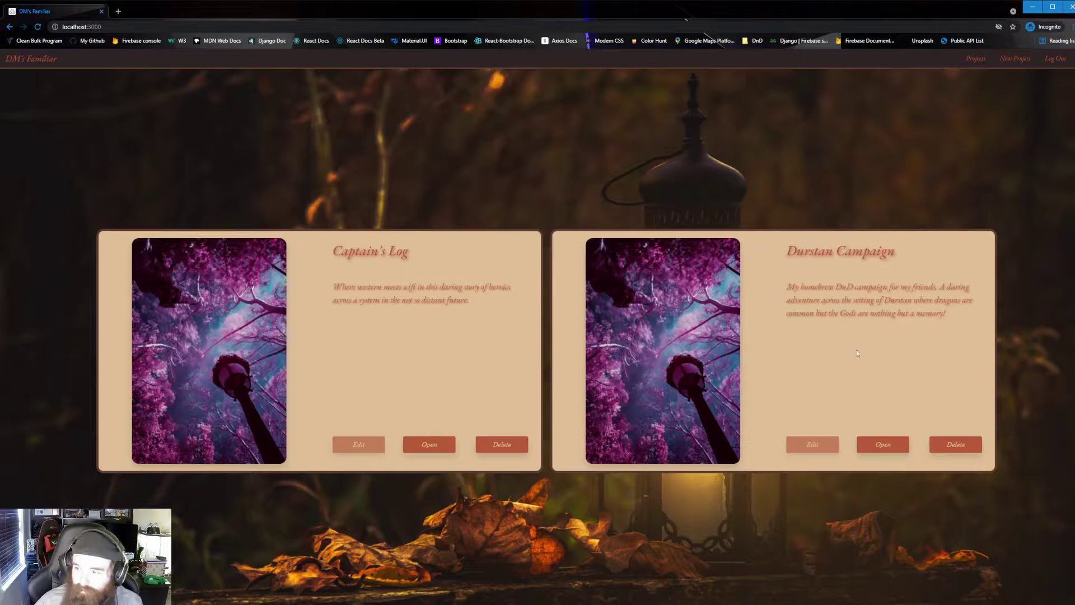
Open Durstan Campaign and browse the Background and Overview chapters of Roryk's Tale.
{"action": "left_click", "coordinate": [884, 443]}
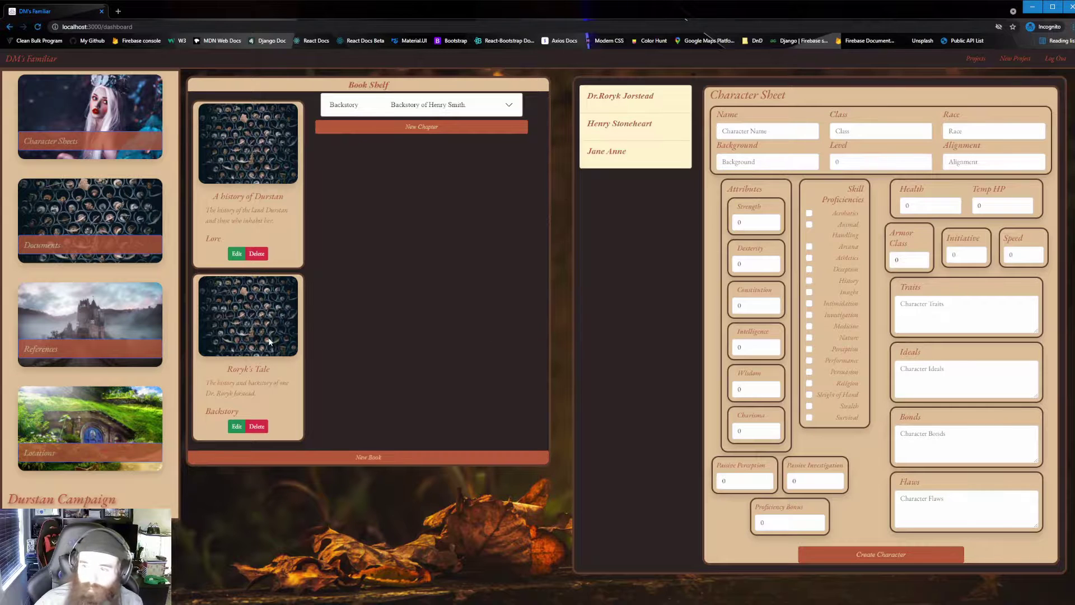
{"action": "left_click", "coordinate": [270, 309]}
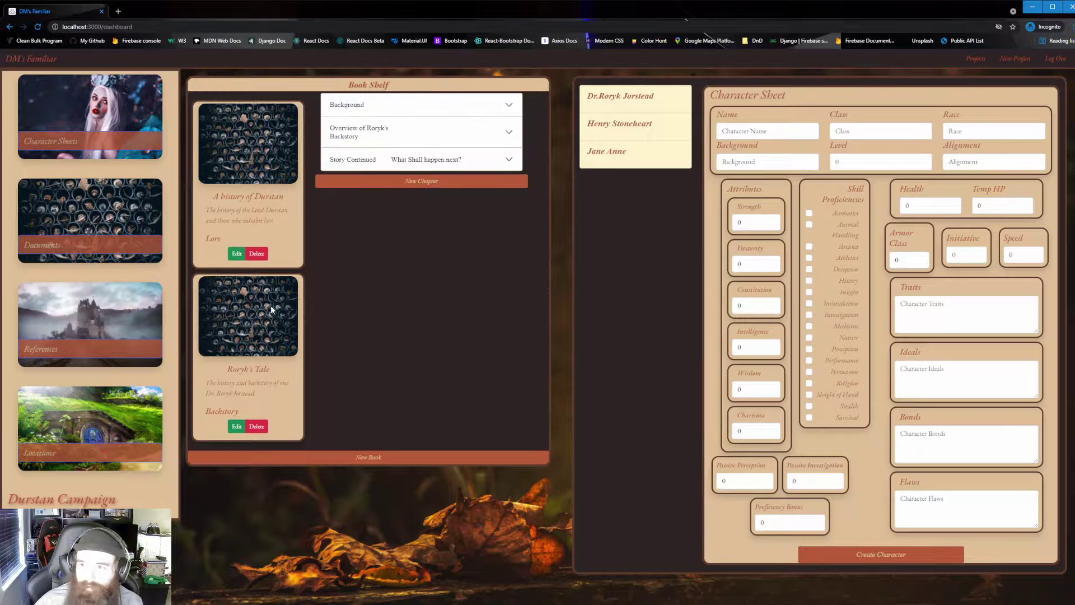
{"action": "left_click", "coordinate": [442, 115]}
{"action": "left_click", "coordinate": [442, 114]}
{"action": "left_click", "coordinate": [445, 133]}
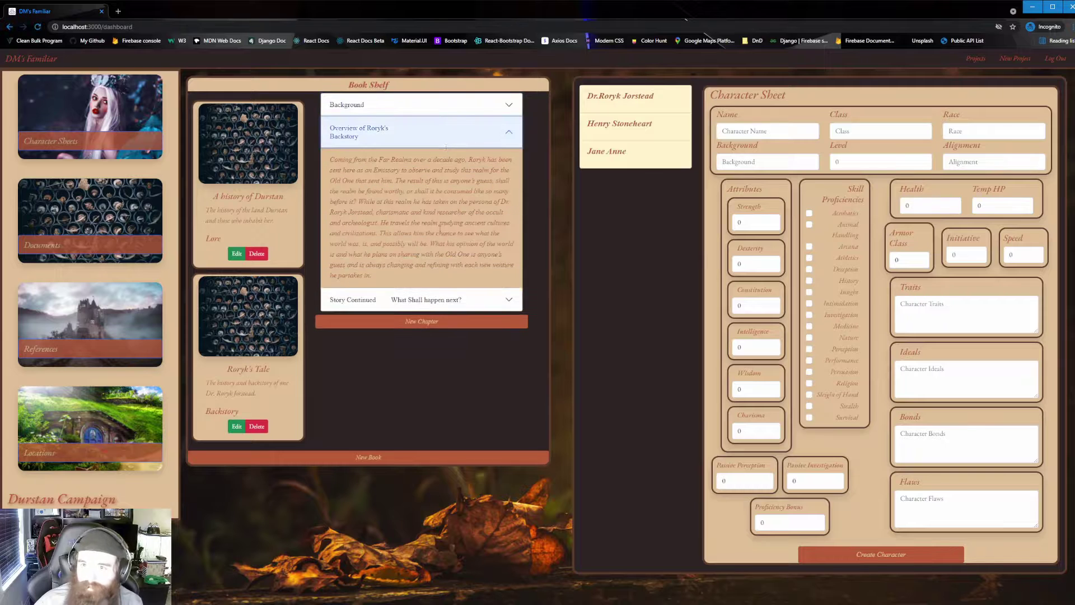
{"action": "left_click", "coordinate": [450, 136]}
{"action": "left_click", "coordinate": [439, 109]}
{"action": "left_click", "coordinate": [439, 108]}
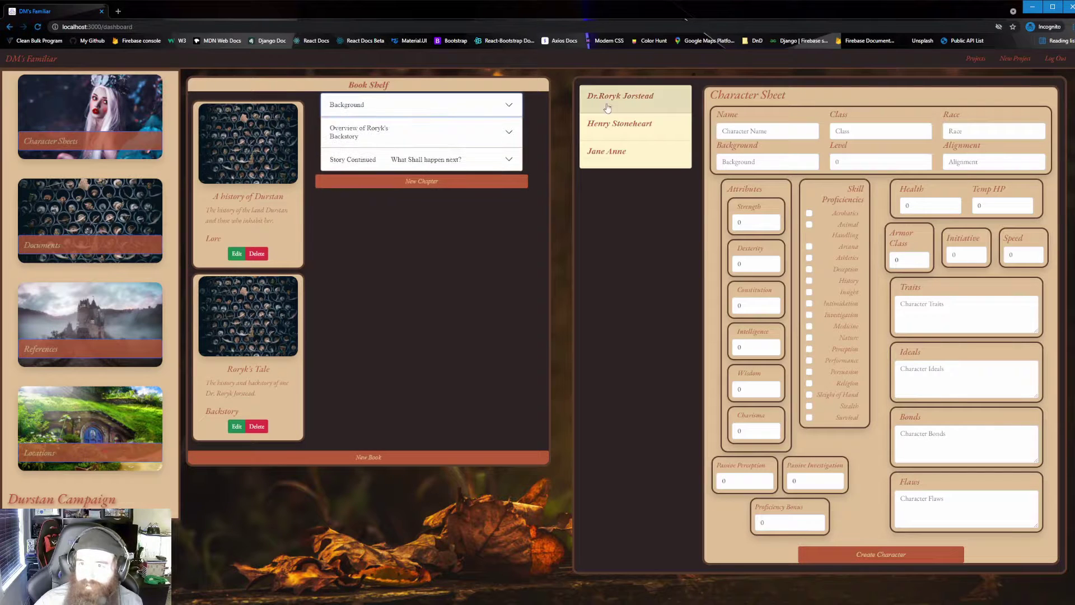
Load each character's sheet in turn, ending on the Human Sorcerer's sheet.
{"action": "left_click", "coordinate": [624, 151]}
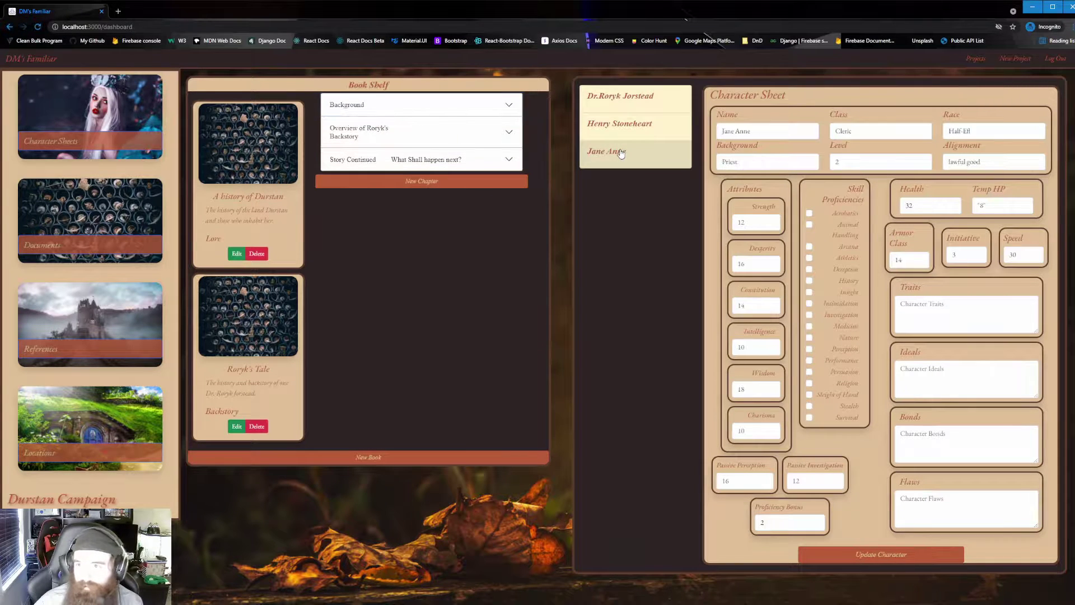
{"action": "left_click", "coordinate": [620, 127]}
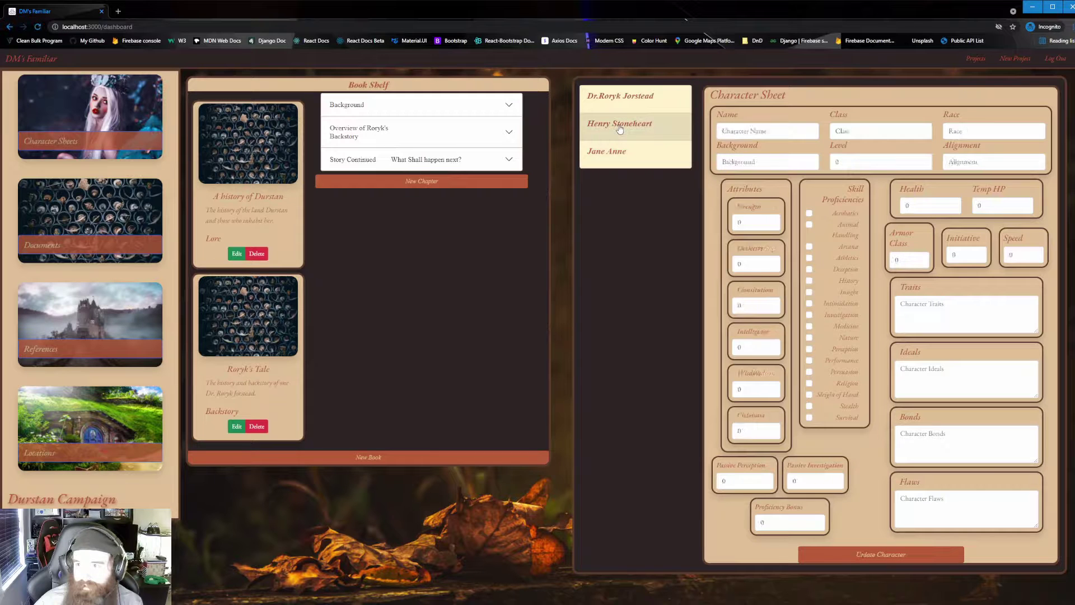
{"action": "left_click", "coordinate": [614, 104]}
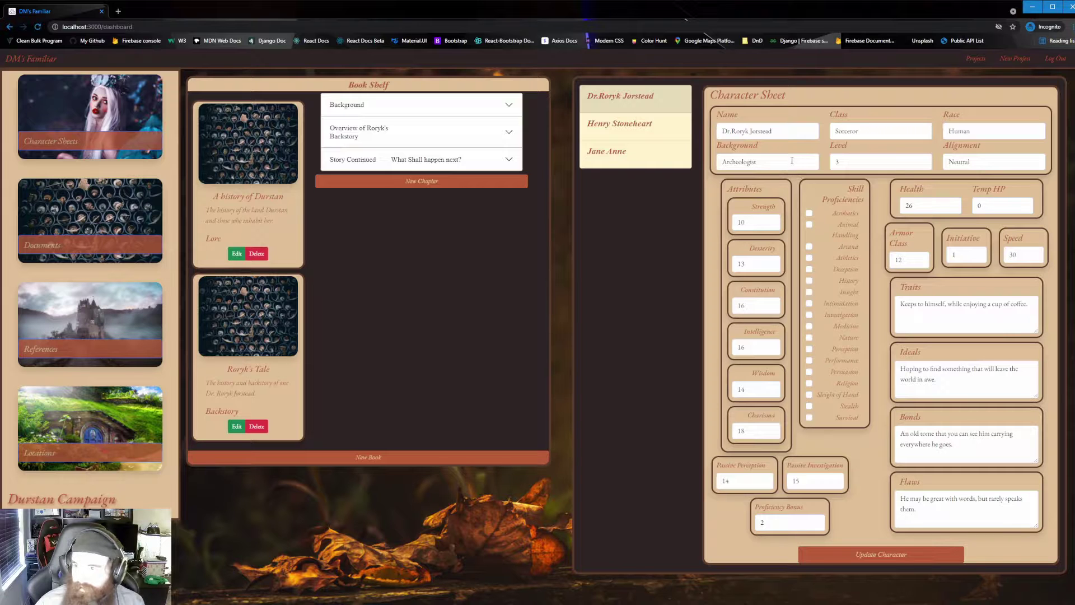
Change the Sorcerer's background from Archeologist to Mage and update the character.
{"action": "left_click_drag", "start_coordinate": [792, 160], "coordinate": [696, 165]}
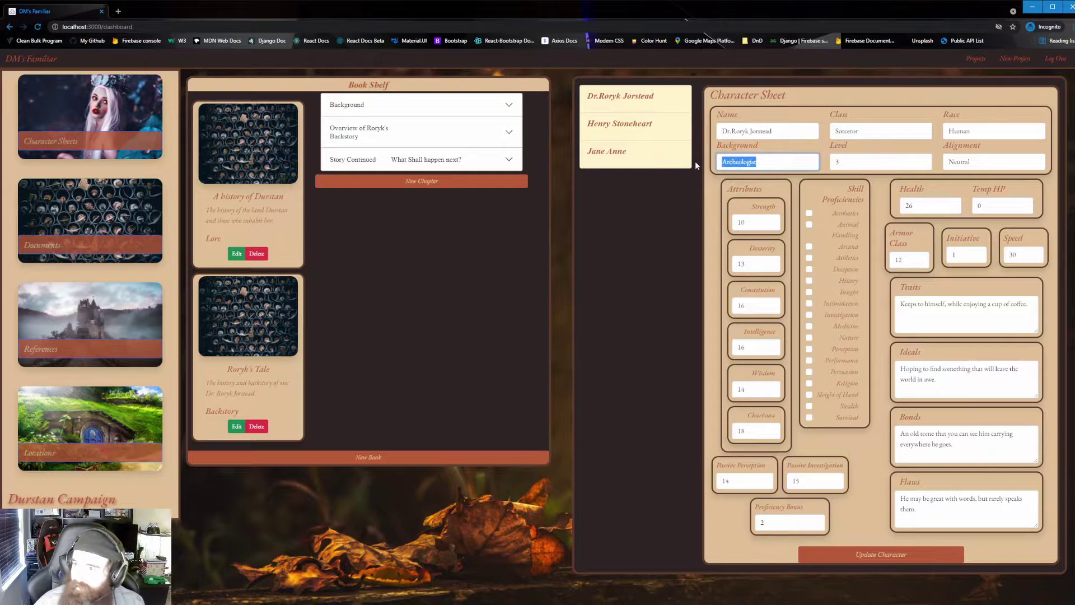
{"action": "type", "text": "Mage"}
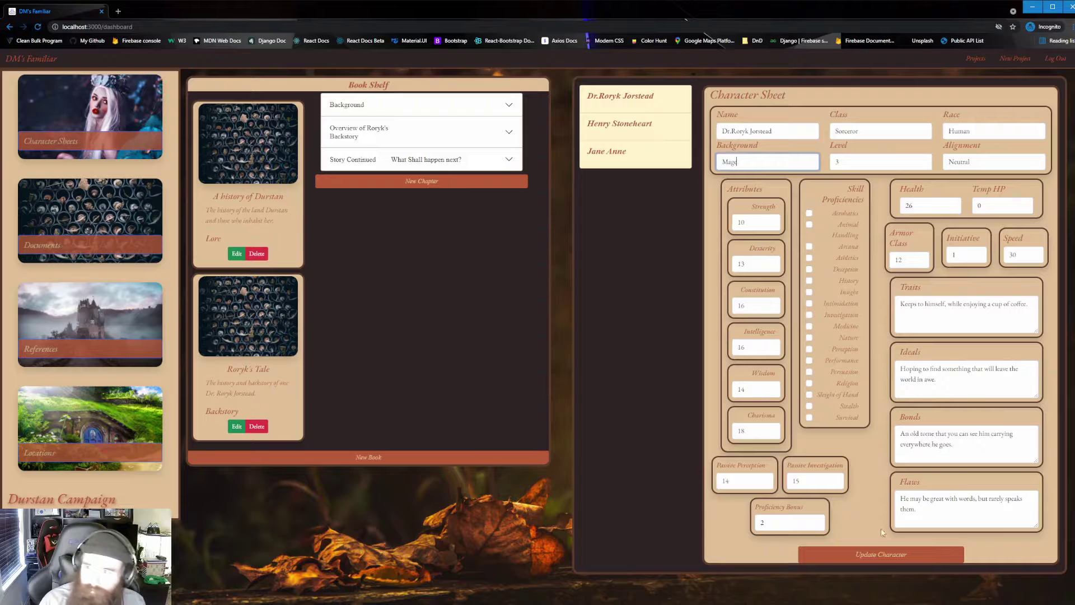
{"action": "left_click", "coordinate": [888, 561]}
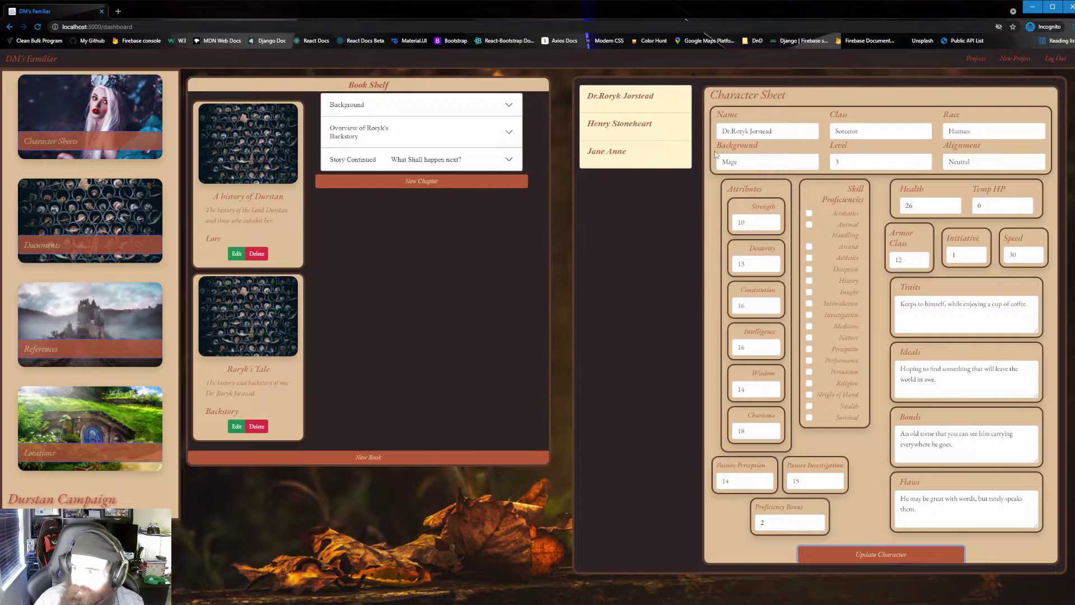
Switch to another character and back to confirm the background still reads Mage.
{"action": "left_click", "coordinate": [623, 132]}
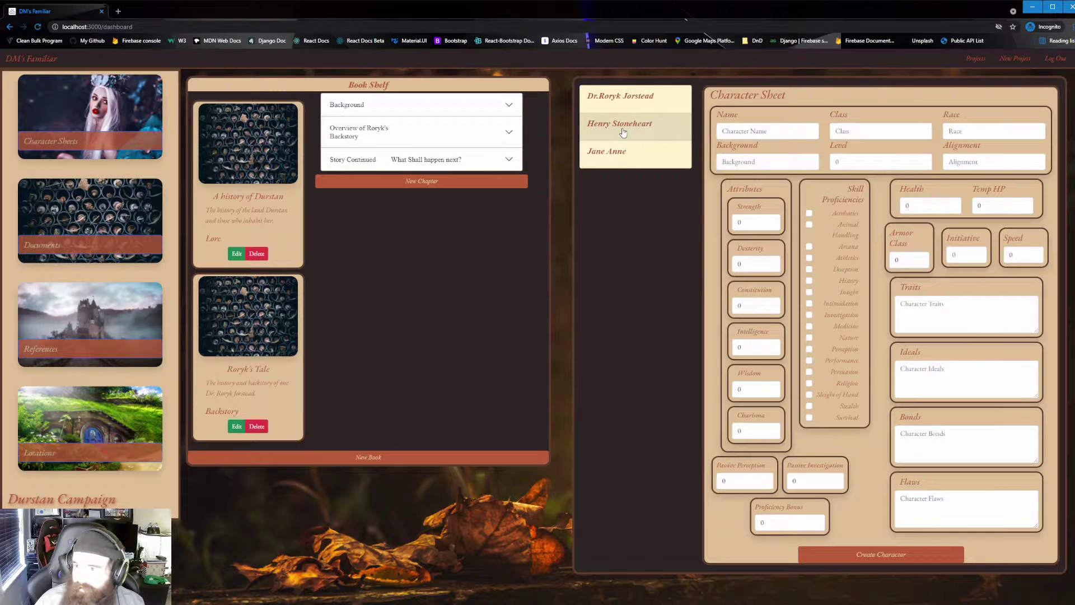
{"action": "left_click", "coordinate": [625, 94]}
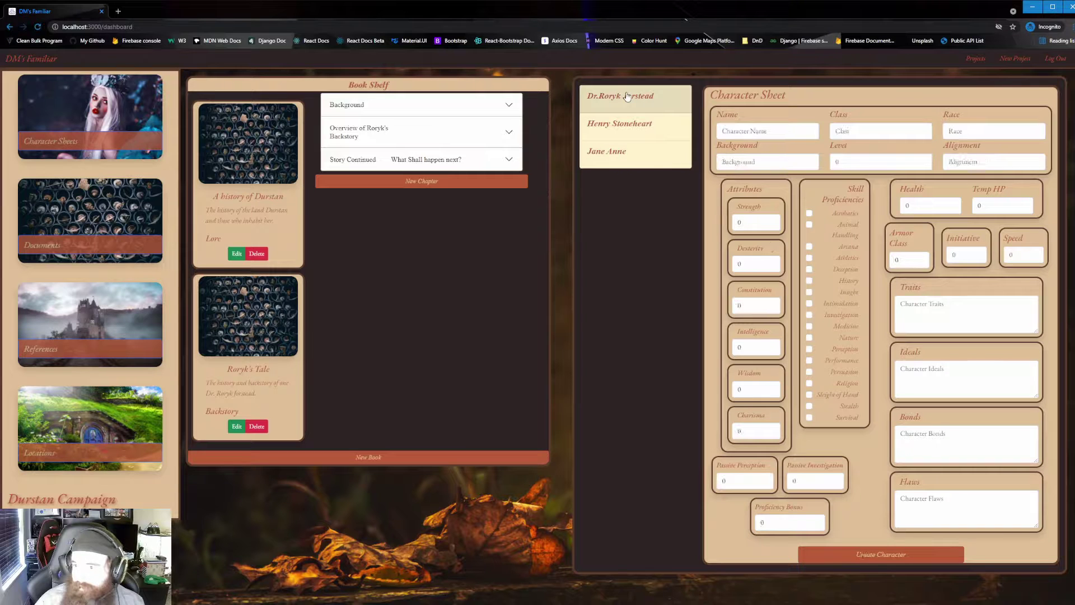
{"action": "double_click", "coordinate": [757, 164]}
{"action": "left_click", "coordinate": [636, 248]}
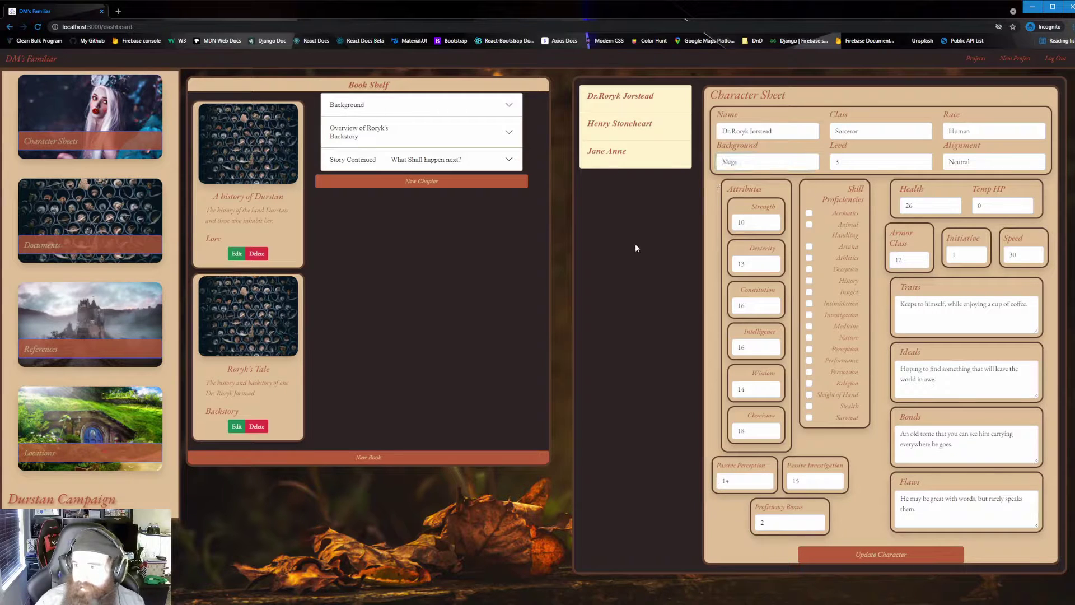